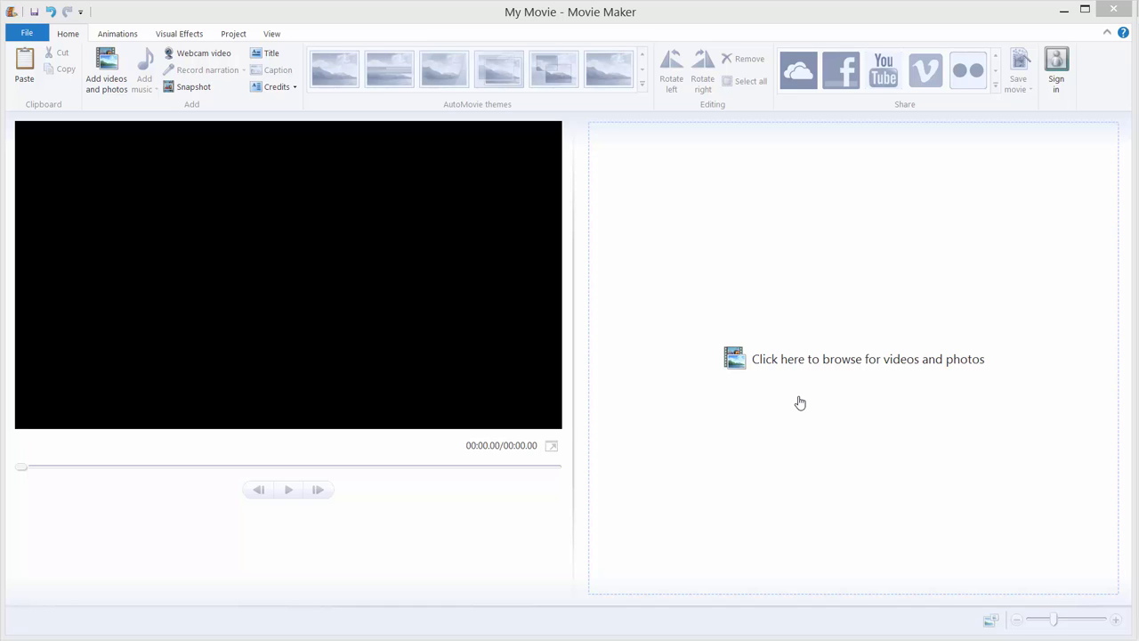
- Add the Squirrel - 3364 video file to the project
left_click(808, 345)
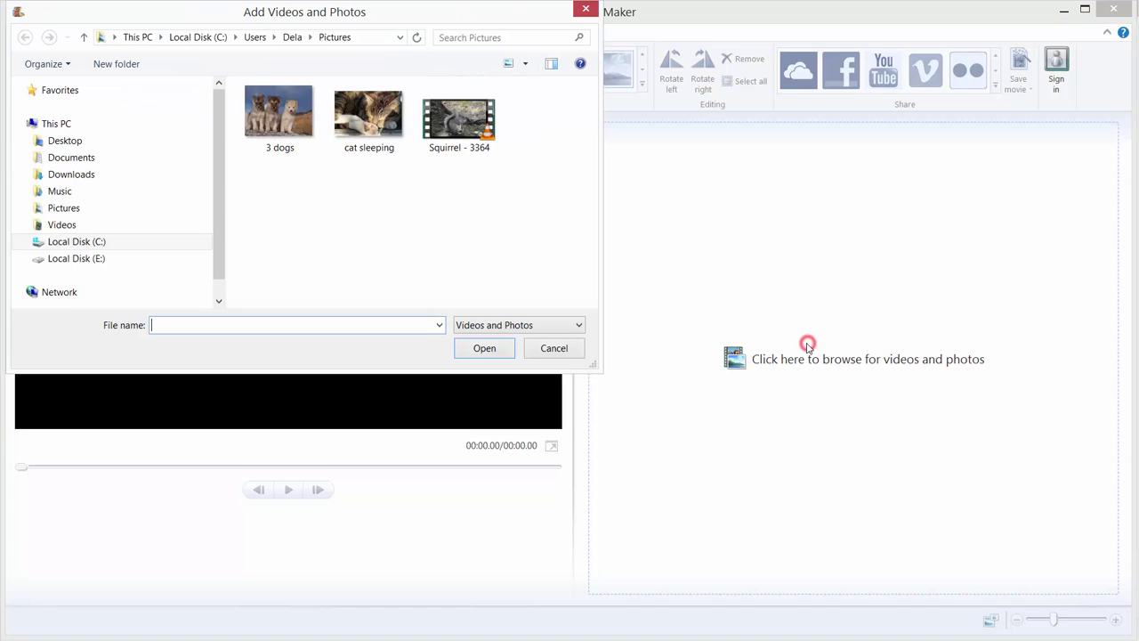
left_click(454, 115)
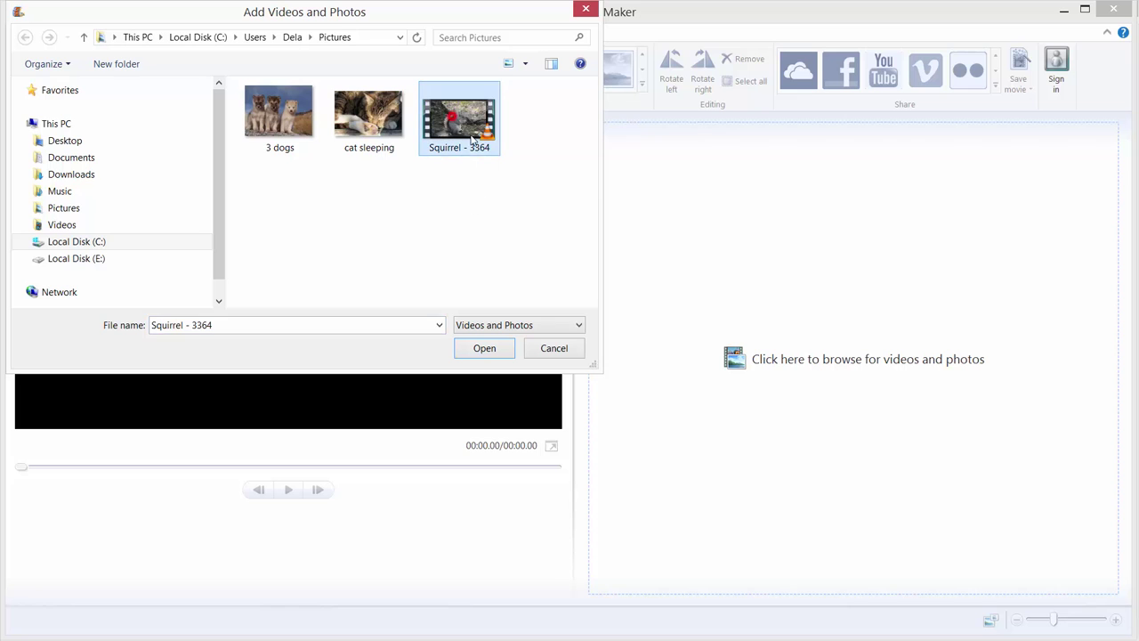
left_click(484, 348)
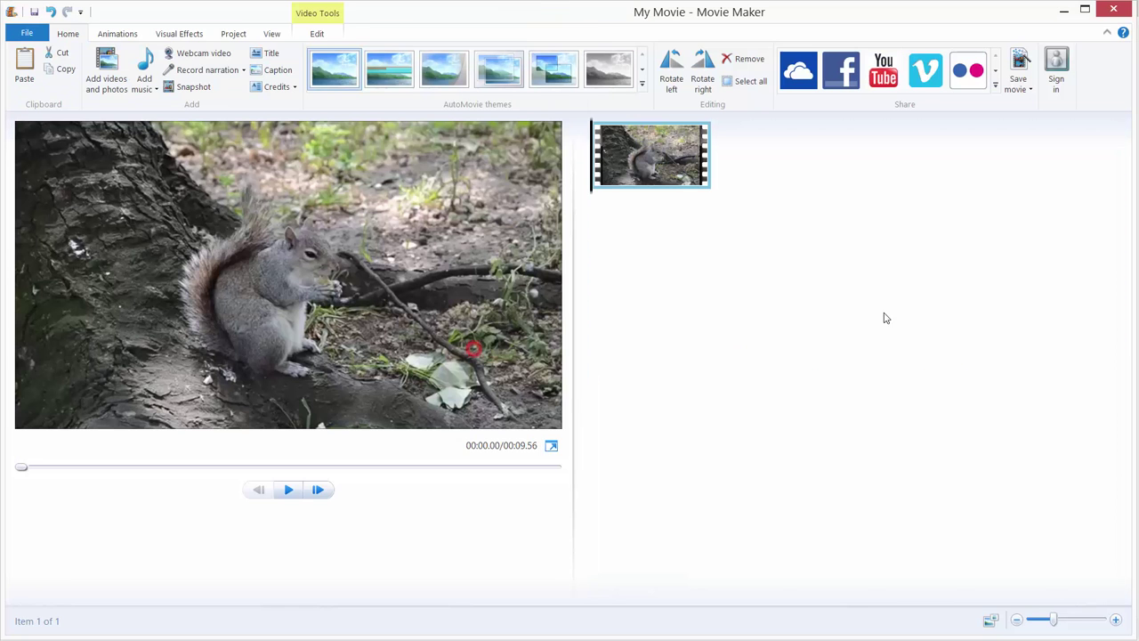
- Preview the clip's opening seconds, then rewind the preview to the start
left_click(292, 490)
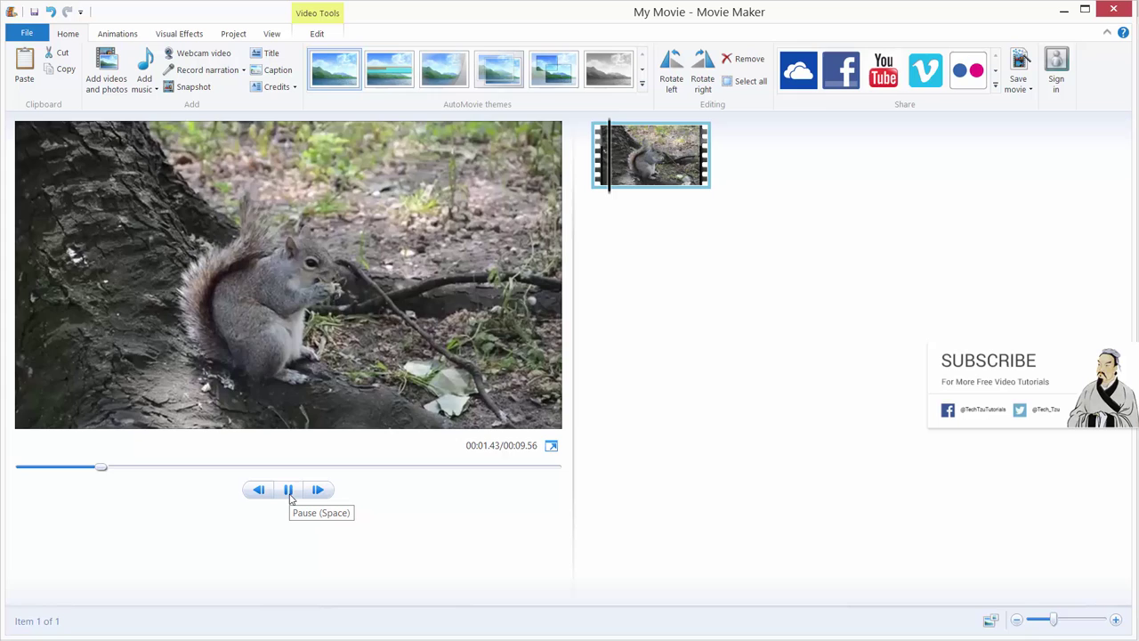
left_click(292, 490)
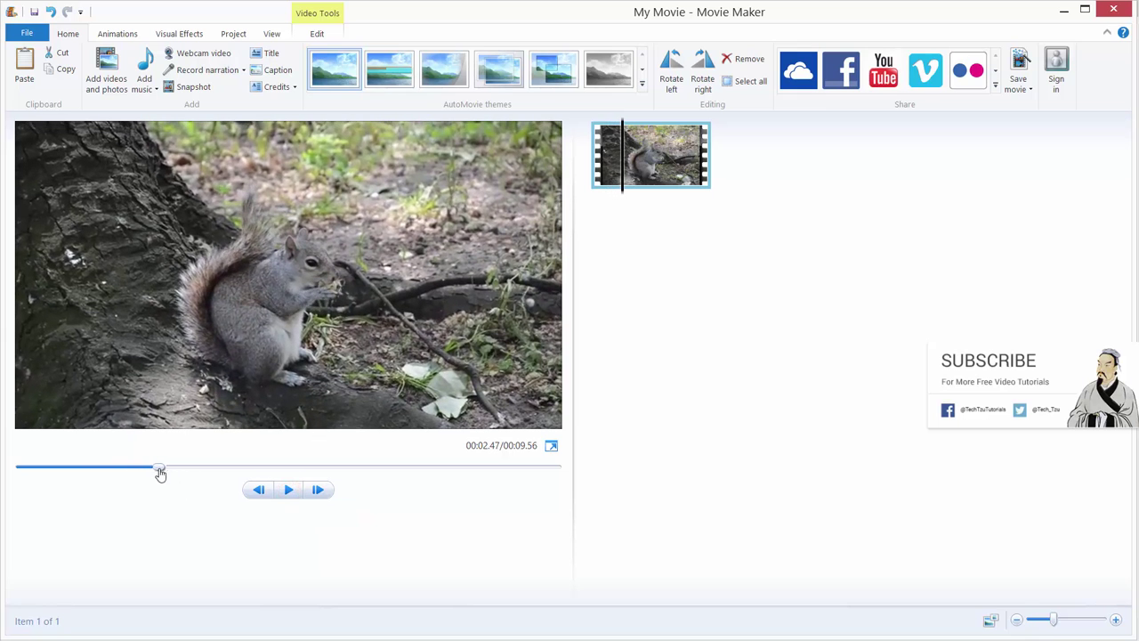
left_click_drag(155, 469, 18, 479)
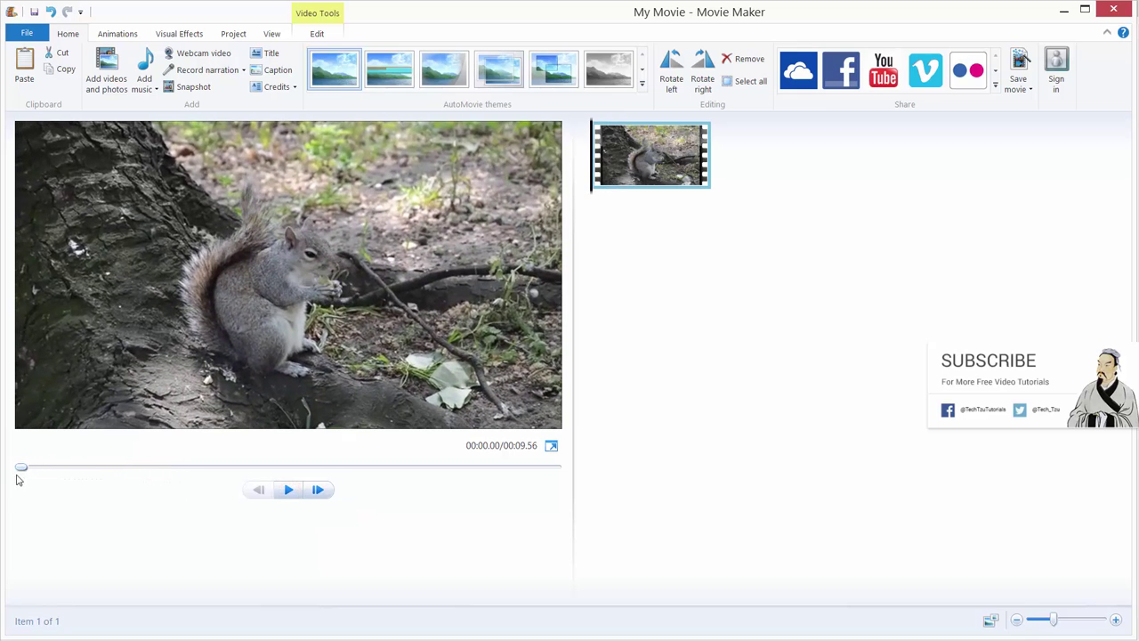
- Insert a title card, replace 'My Movie' with 'AWESOME SQUIRREL', and preview it
left_click(261, 57)
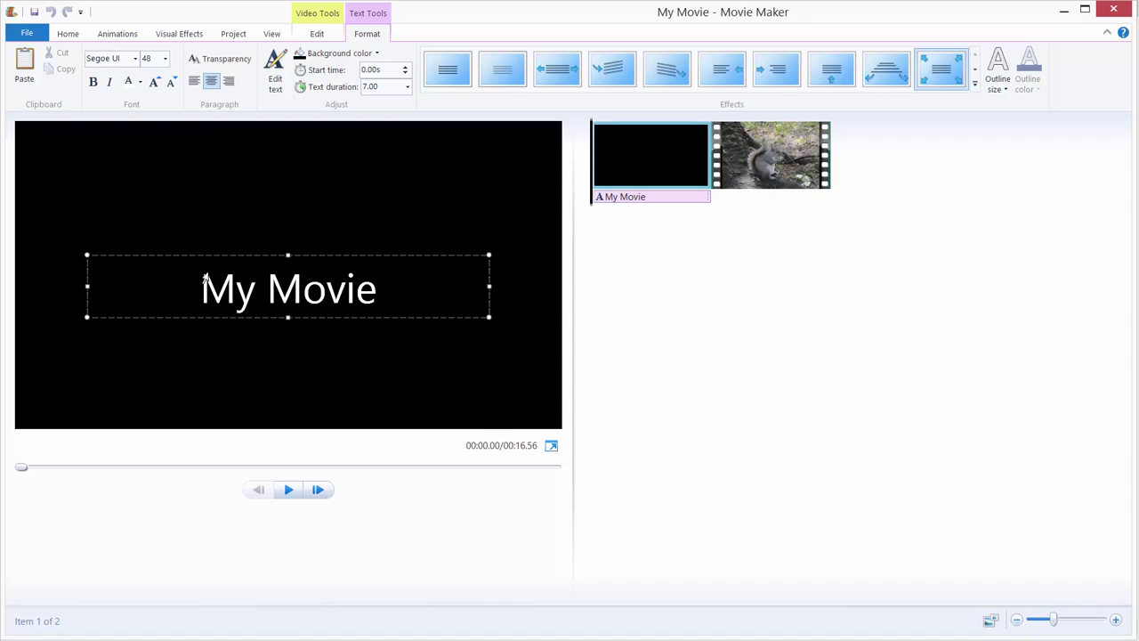
key("ctrl+a")
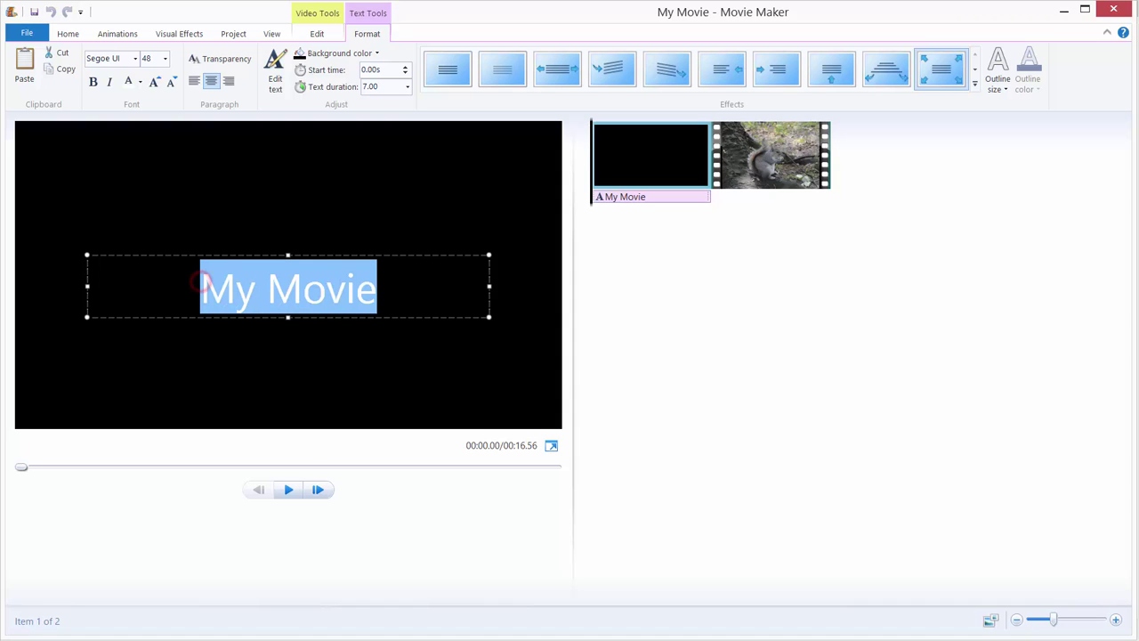
type("AWESOME S")
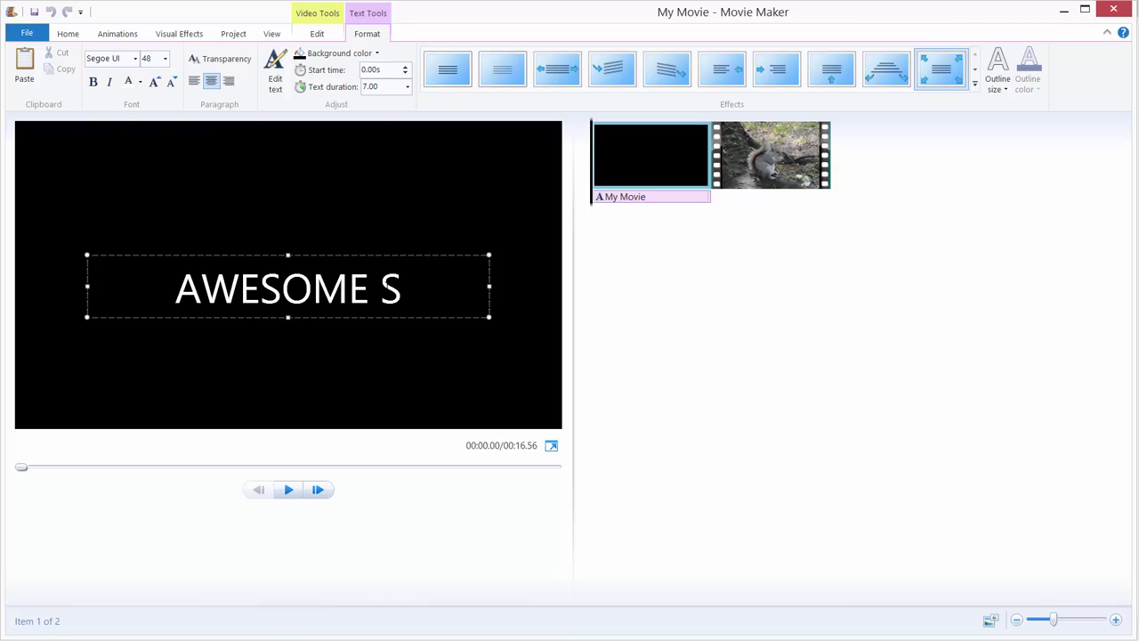
type("QUIRREL")
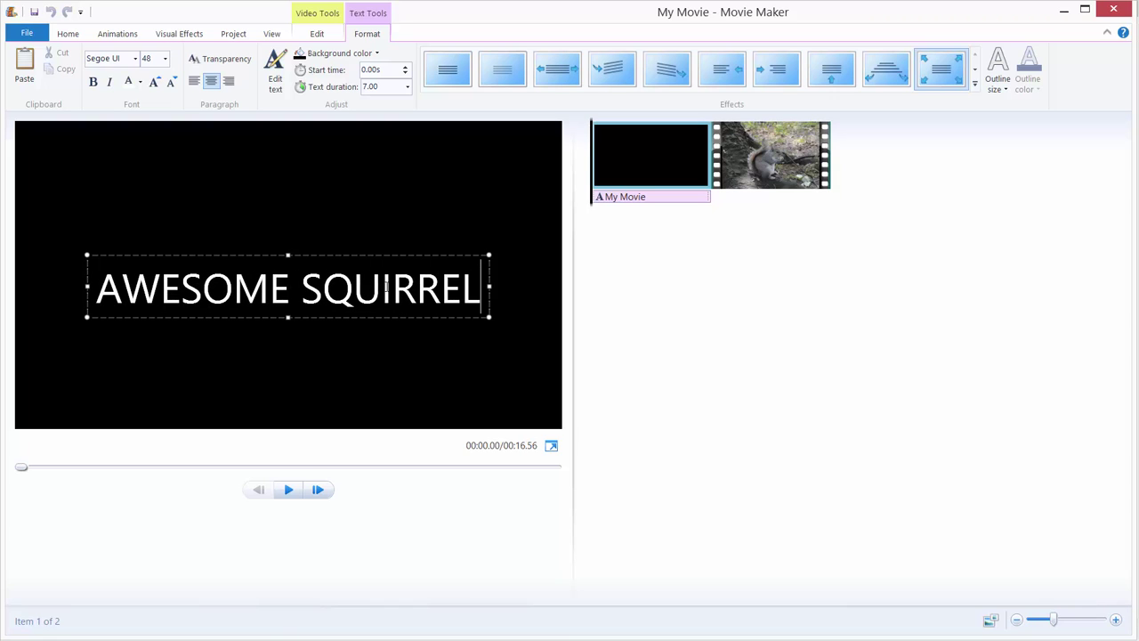
left_click(631, 307)
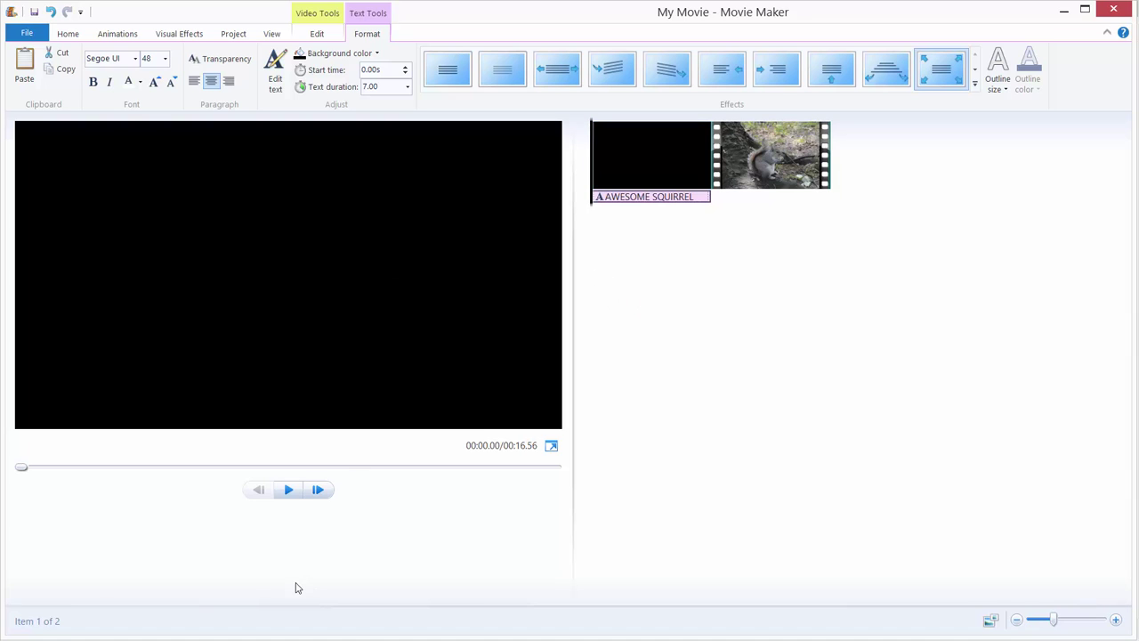
left_click(289, 491)
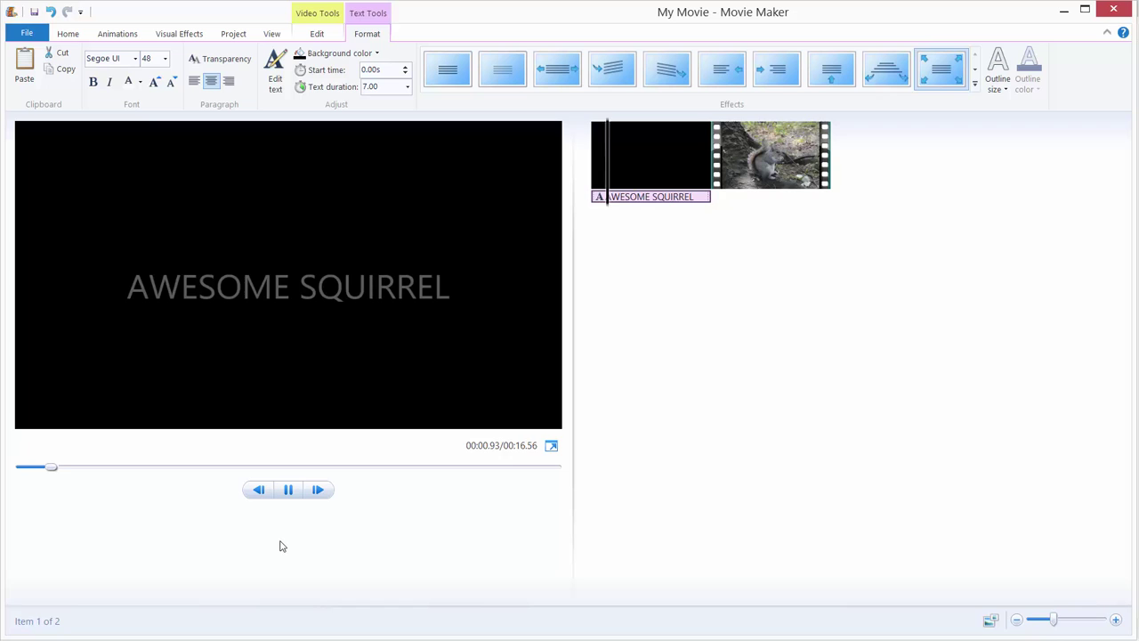
left_click(287, 492)
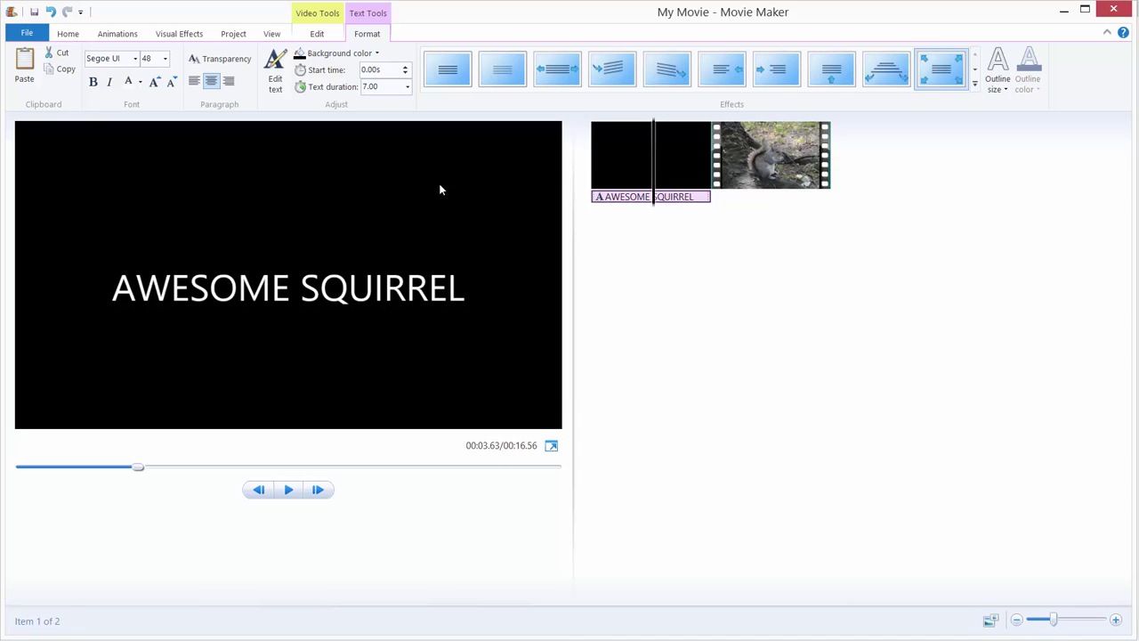
- Give the title a dark navy background, drag its text onto the squirrel clip, and delete the empty title card
left_click(343, 54)
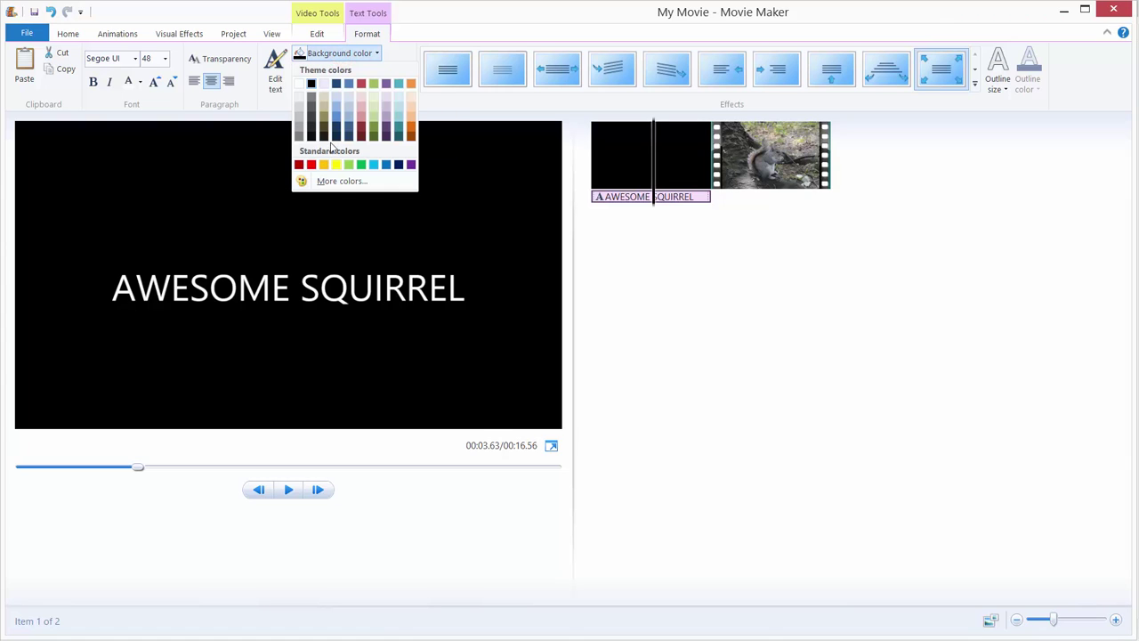
left_click(337, 138)
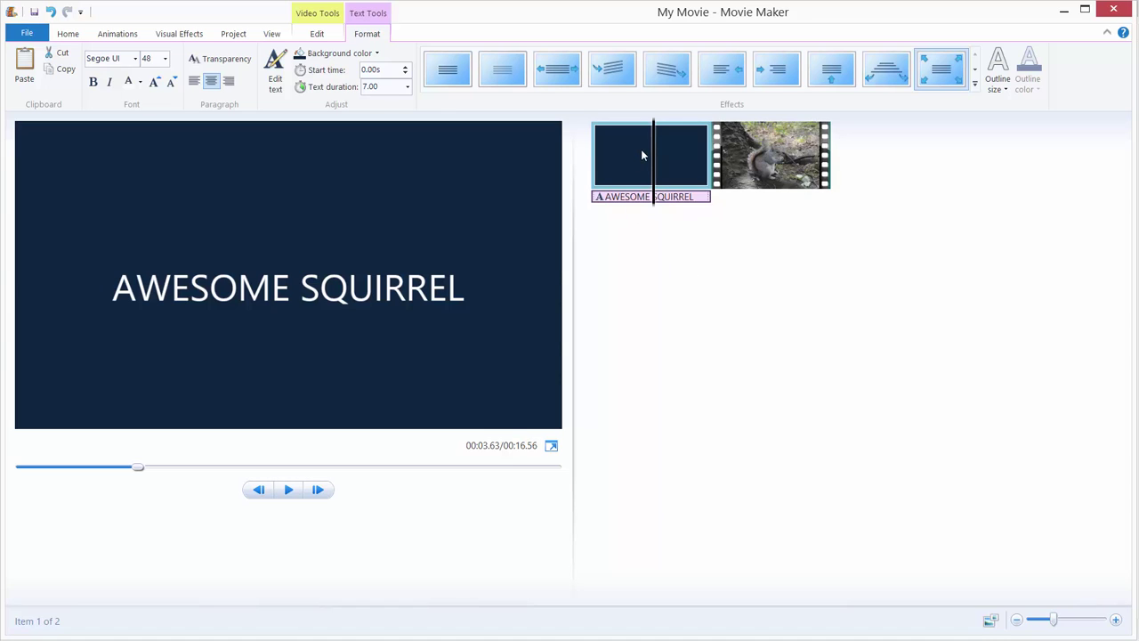
left_click(612, 197)
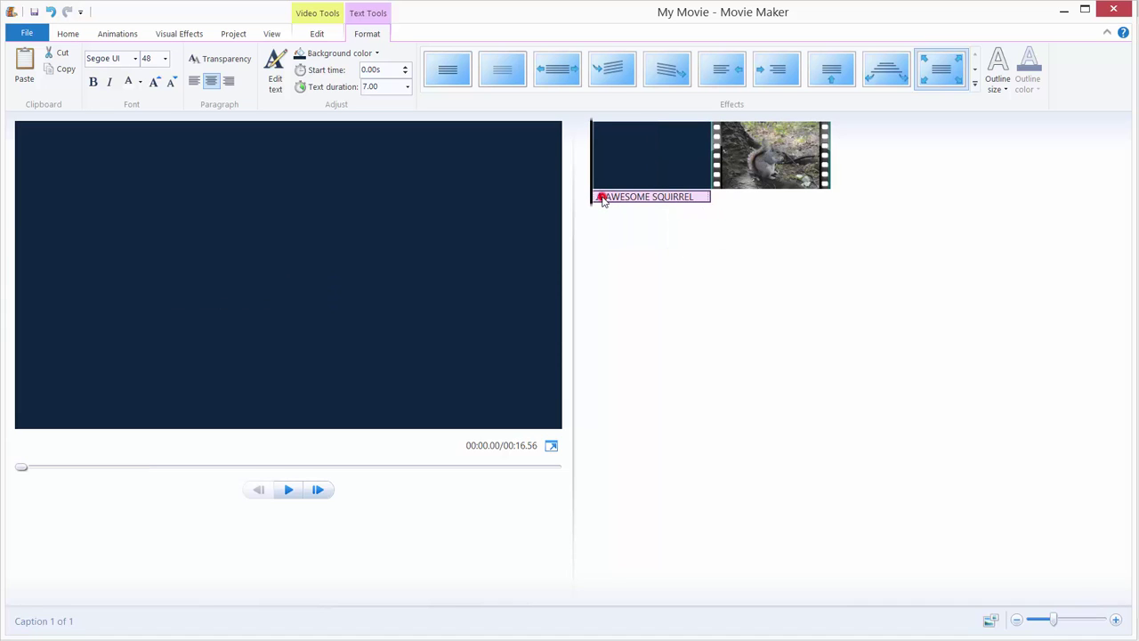
left_click_drag(603, 199, 732, 205)
left_click(652, 157)
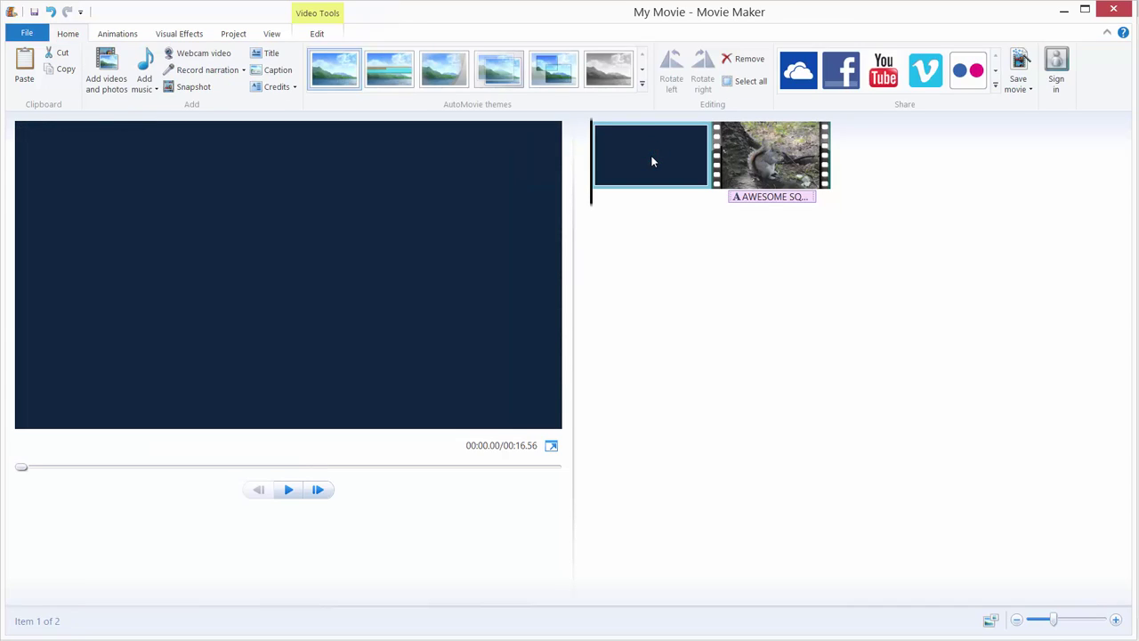
key("Delete")
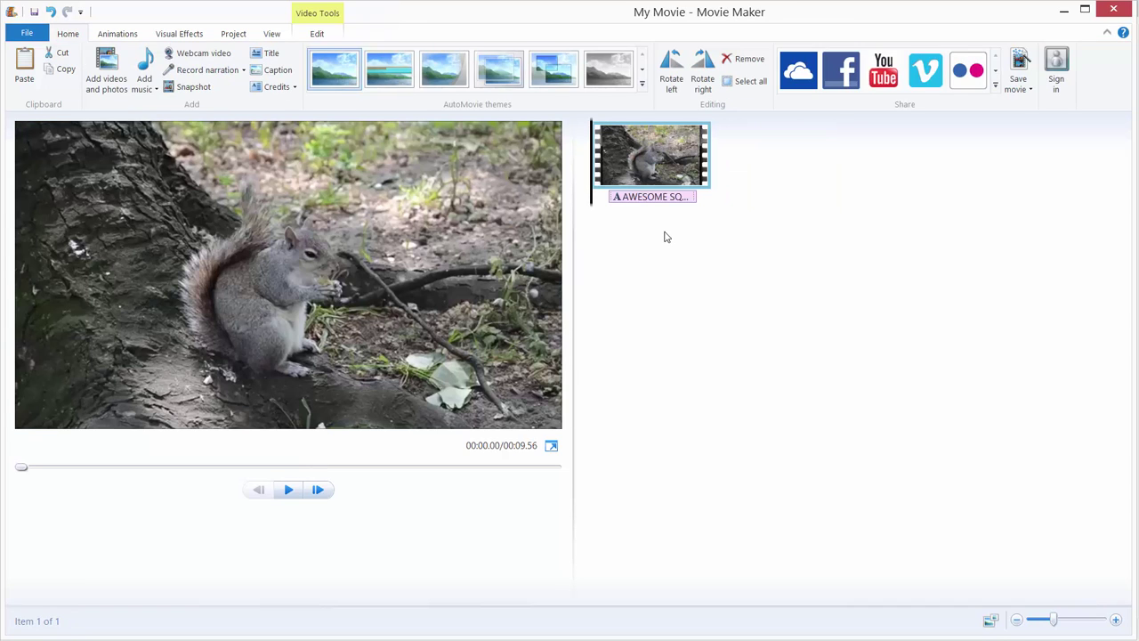
- Preview the captioned clip and move the caption to the clip's start
left_click(289, 491)
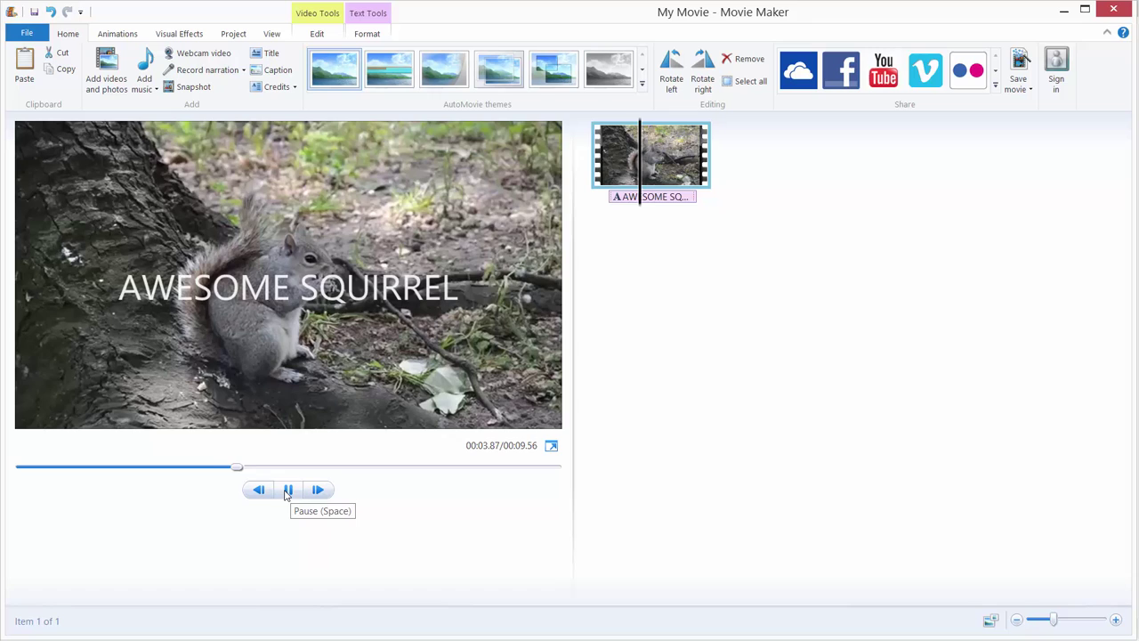
left_click(287, 490)
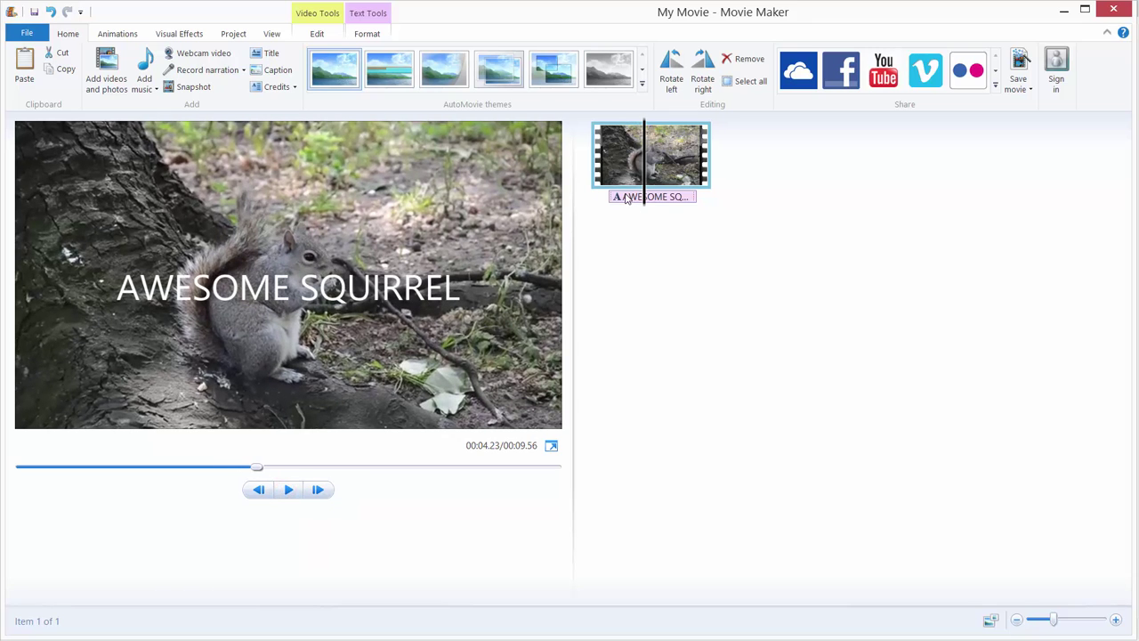
mouse_move(623, 196)
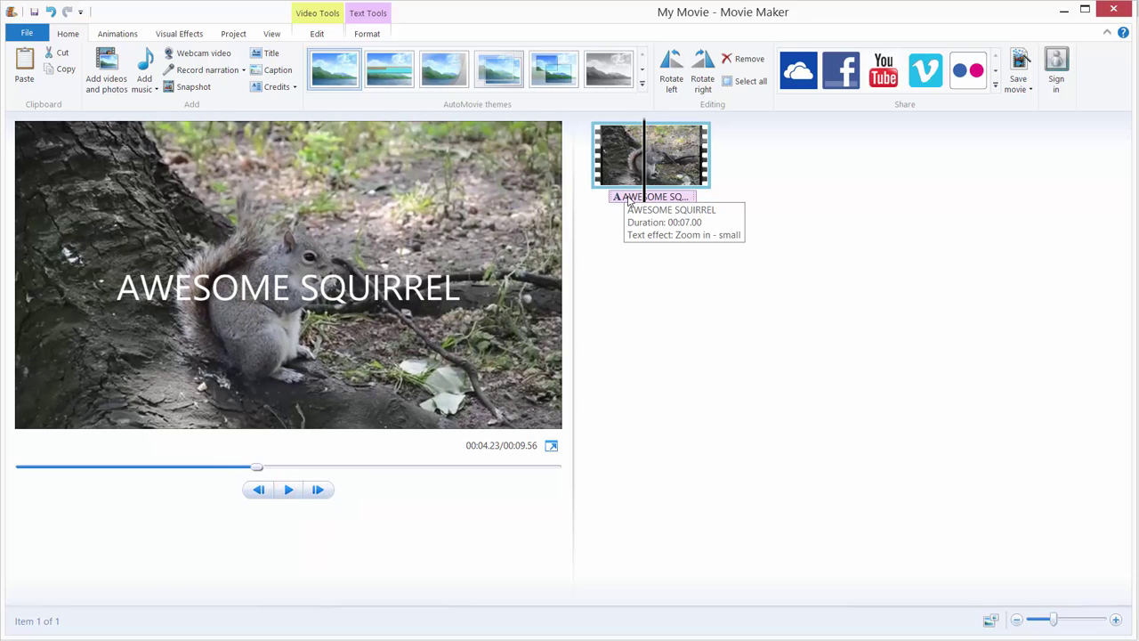
left_click_drag(628, 200, 596, 203)
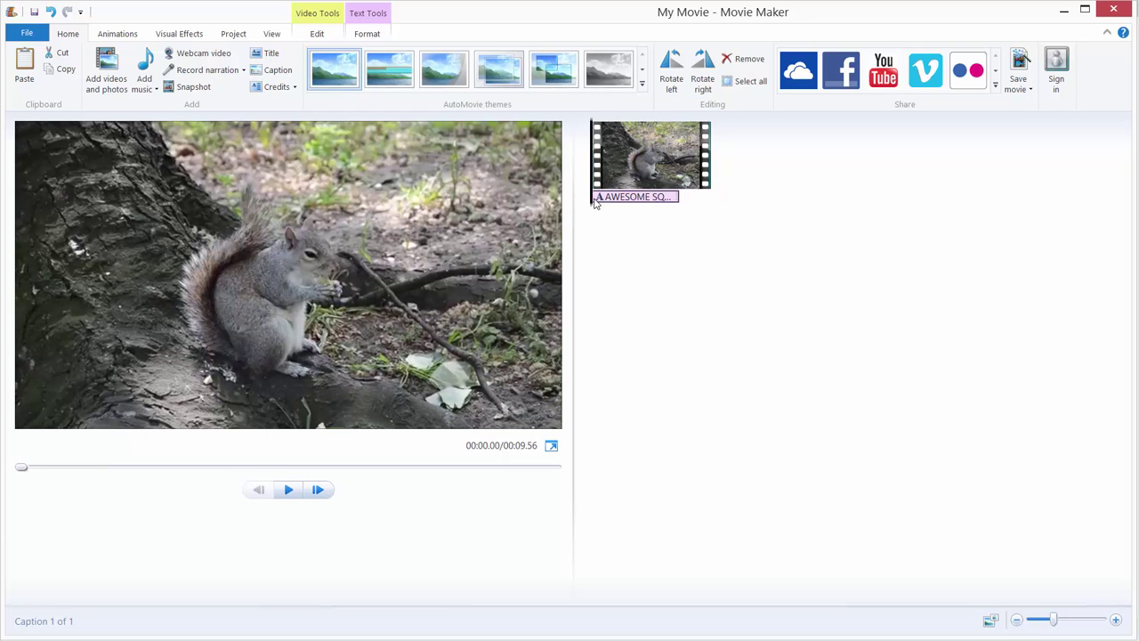
- Select the caption and open its text for editing
left_click(620, 199)
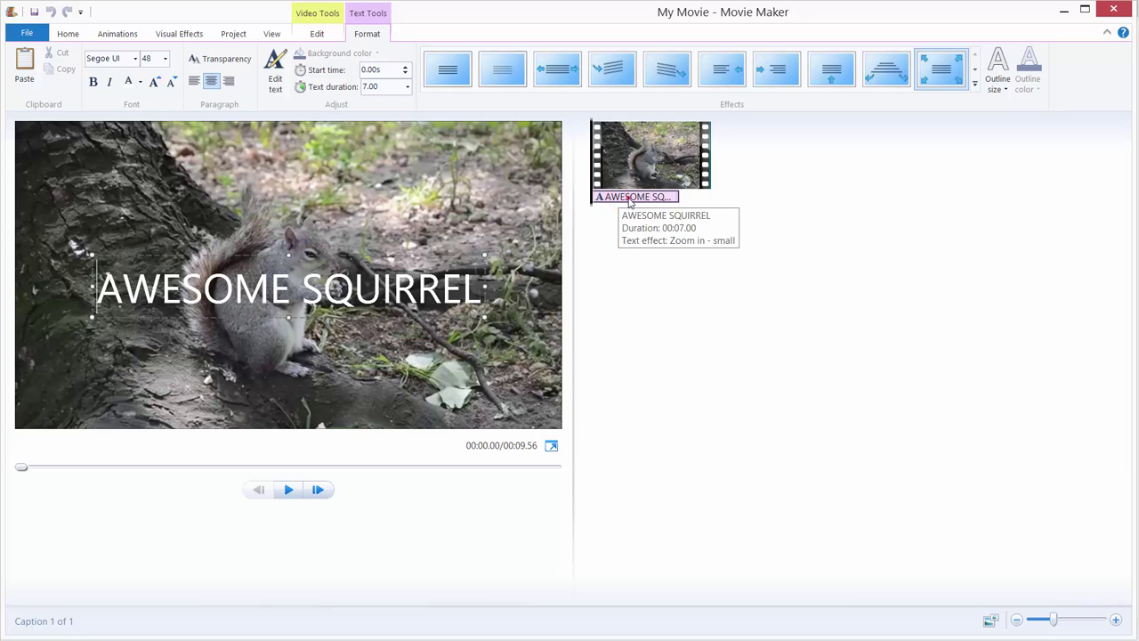
left_click(628, 200)
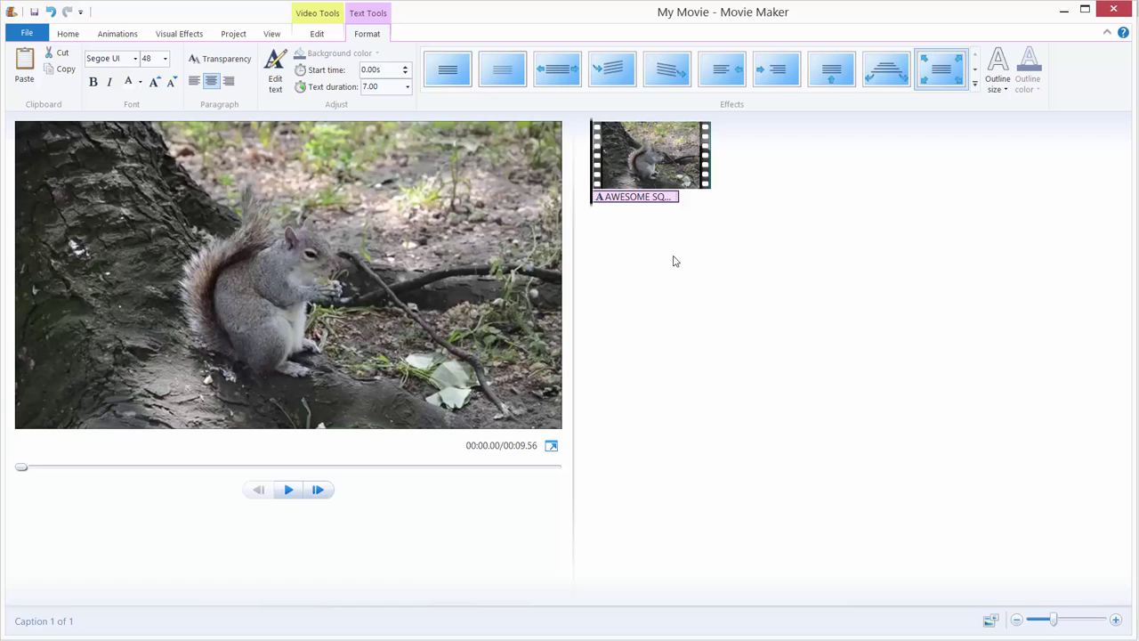
left_click(621, 196)
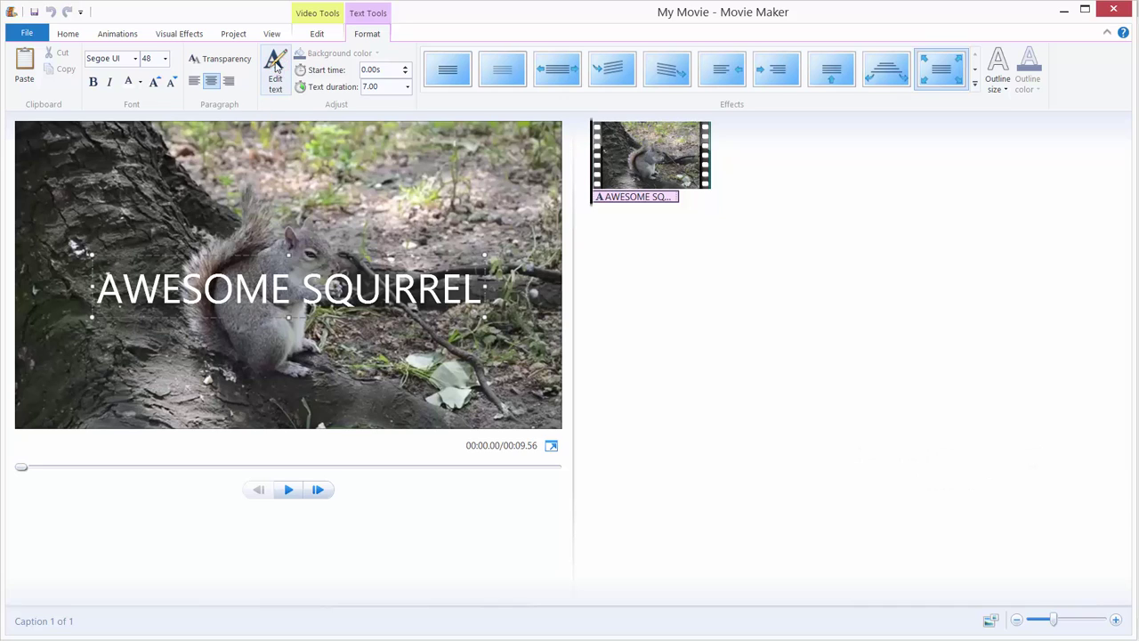
- Move the AWESOME SQUIRREL caption to the top-left of the frame
left_click(725, 281)
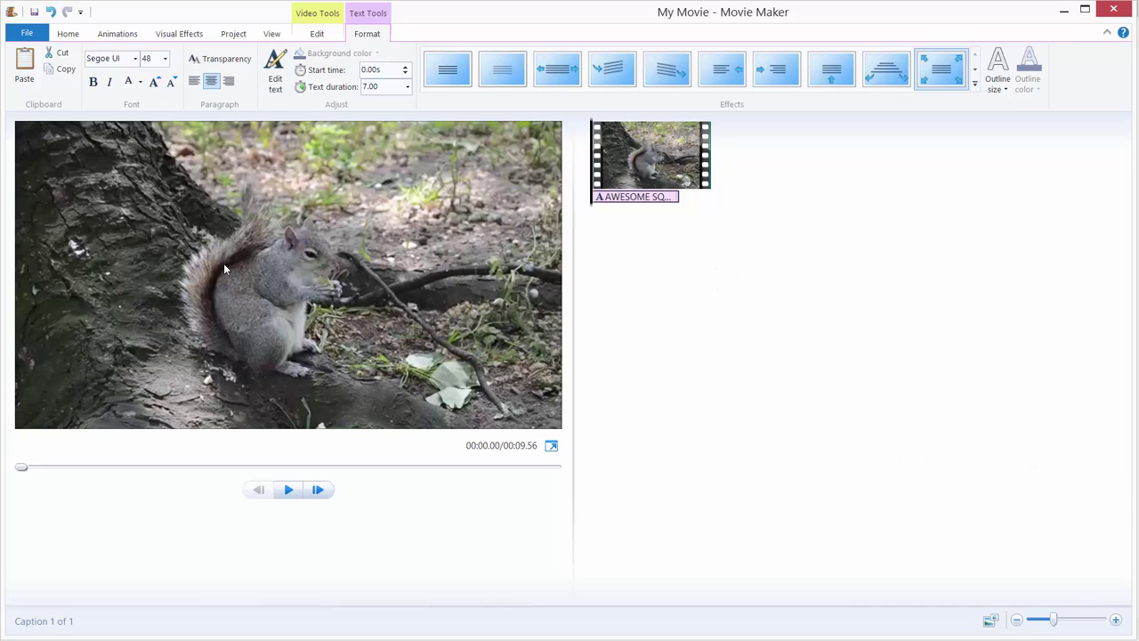
left_click(275, 73)
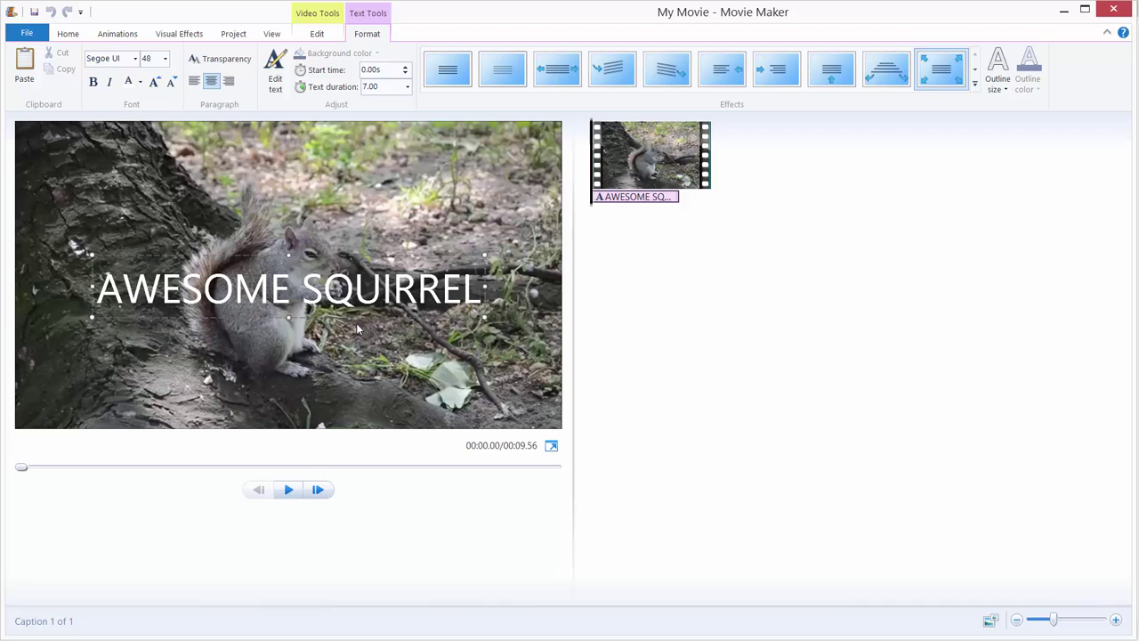
left_click_drag(354, 317, 286, 179)
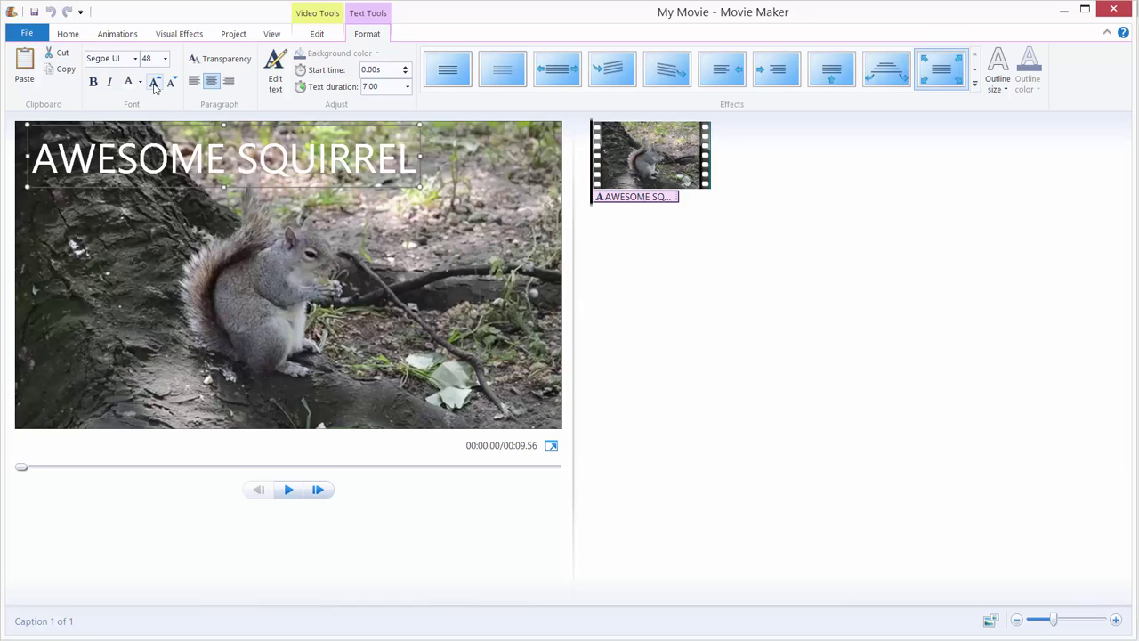
- Set the caption to font size 36 and left-align it
left_click(155, 83)
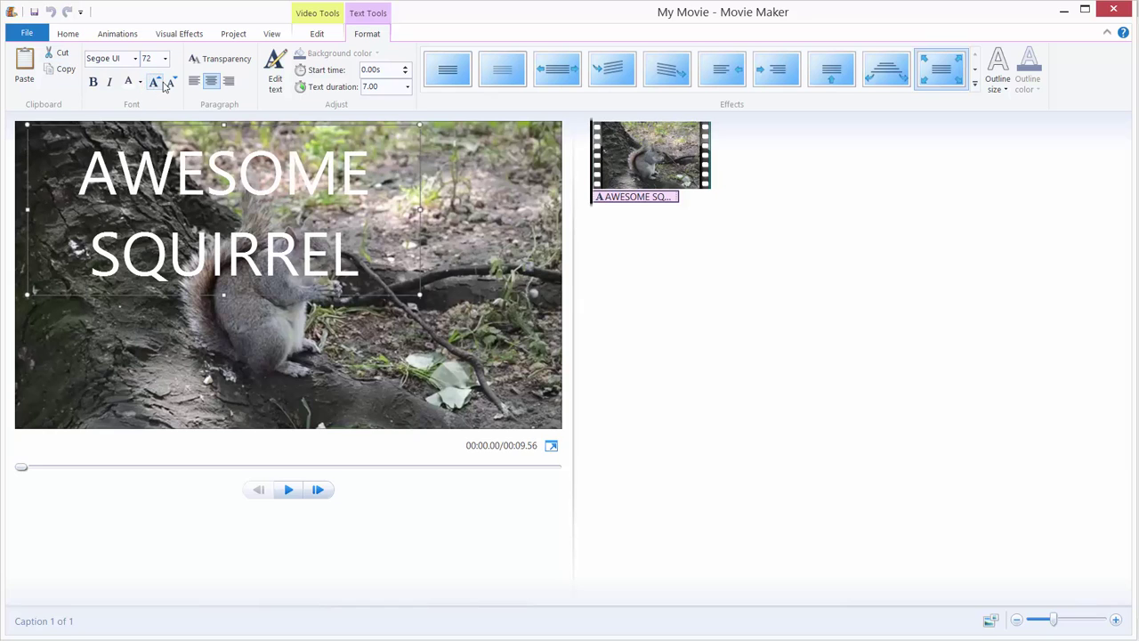
left_click(169, 84)
left_click(173, 83)
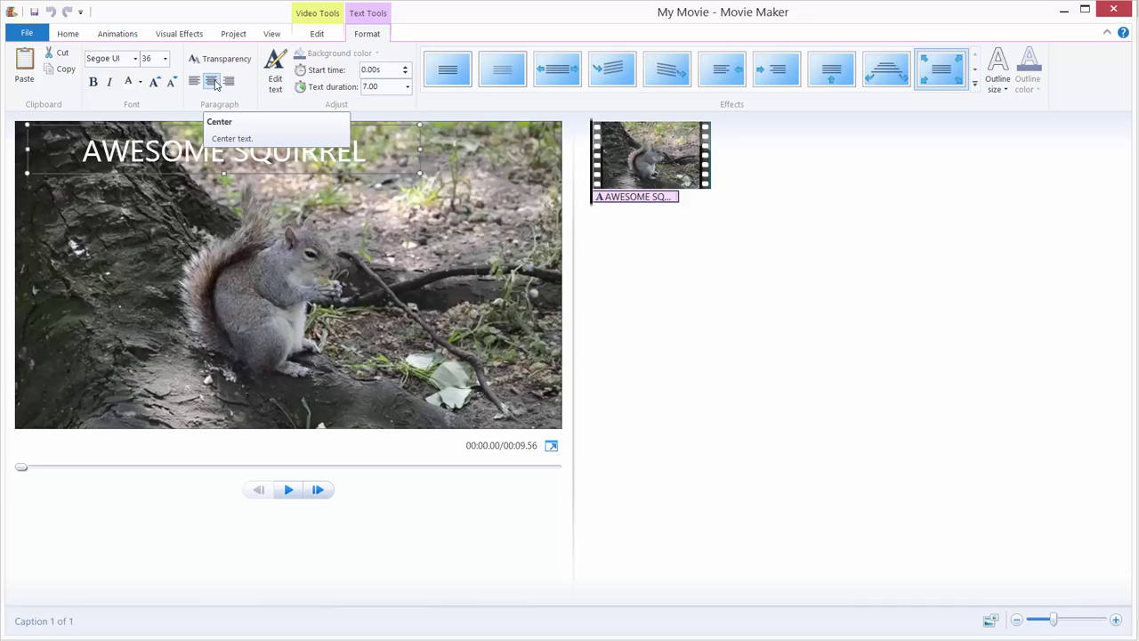
left_click(195, 82)
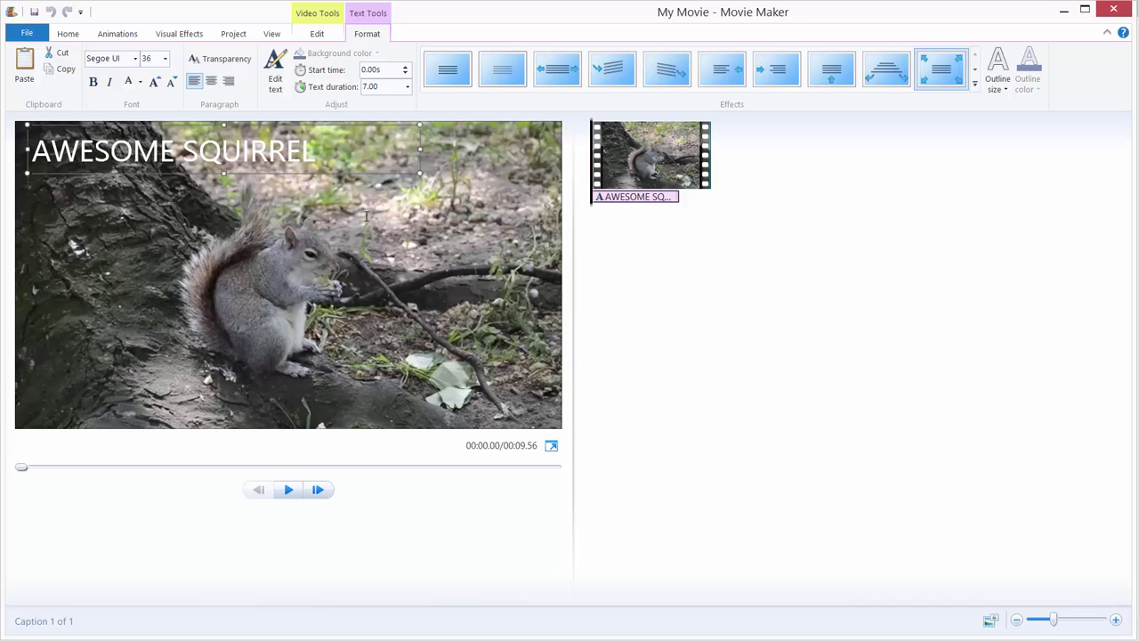
- Preview the video with the repositioned caption
left_click(686, 324)
left_click(289, 491)
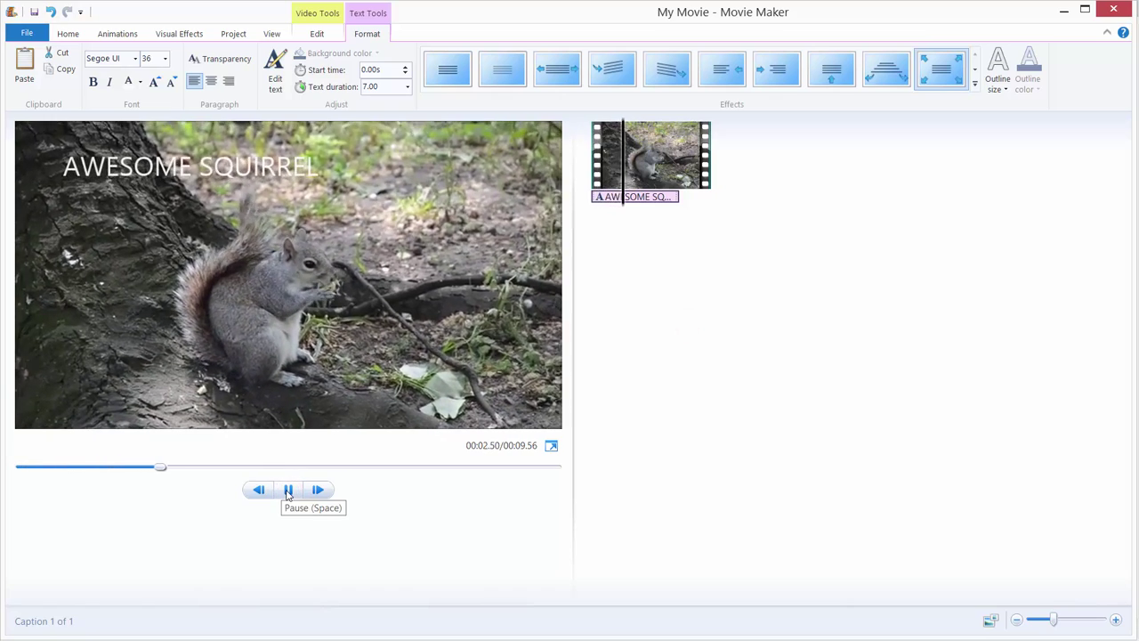
left_click(288, 491)
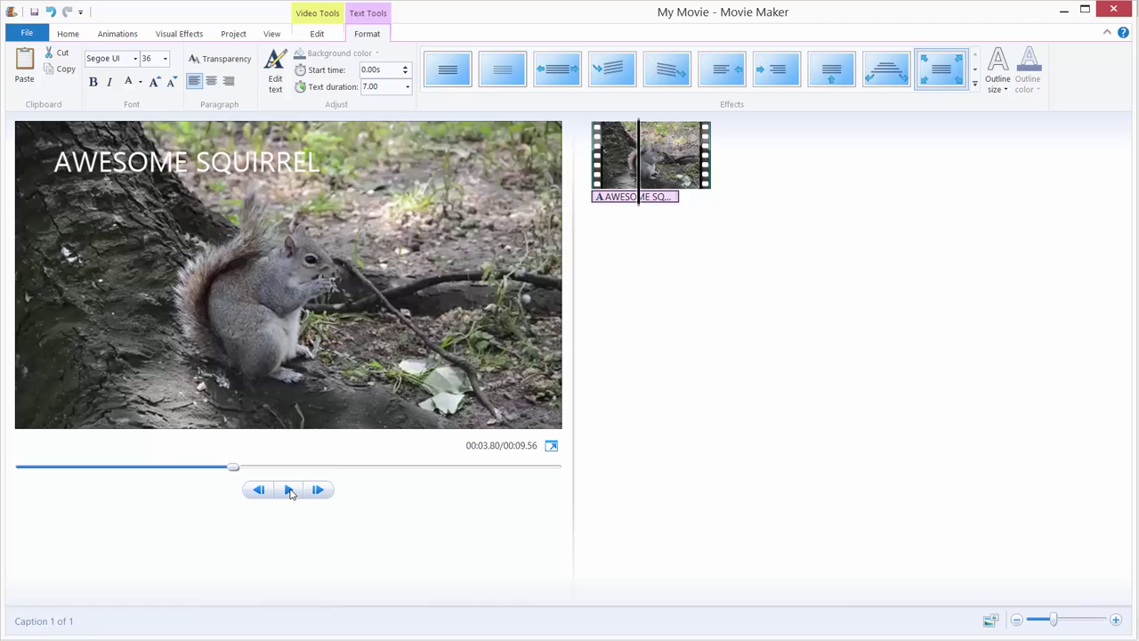
- Apply the Fly effect to the caption from the Effects gallery
left_click(105, 169)
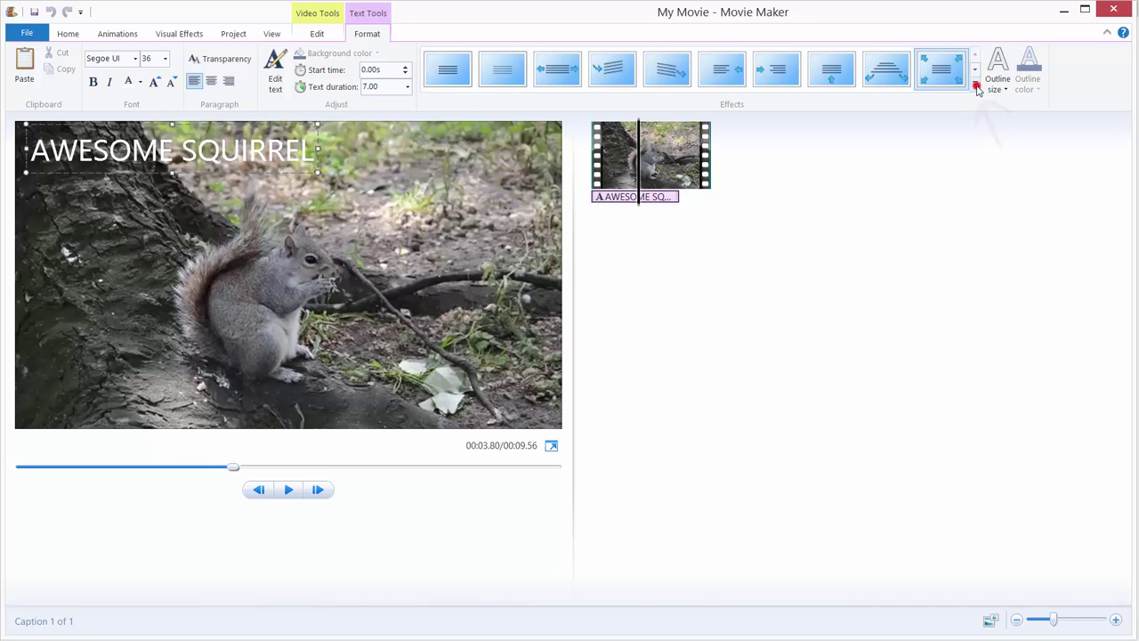
left_click(977, 86)
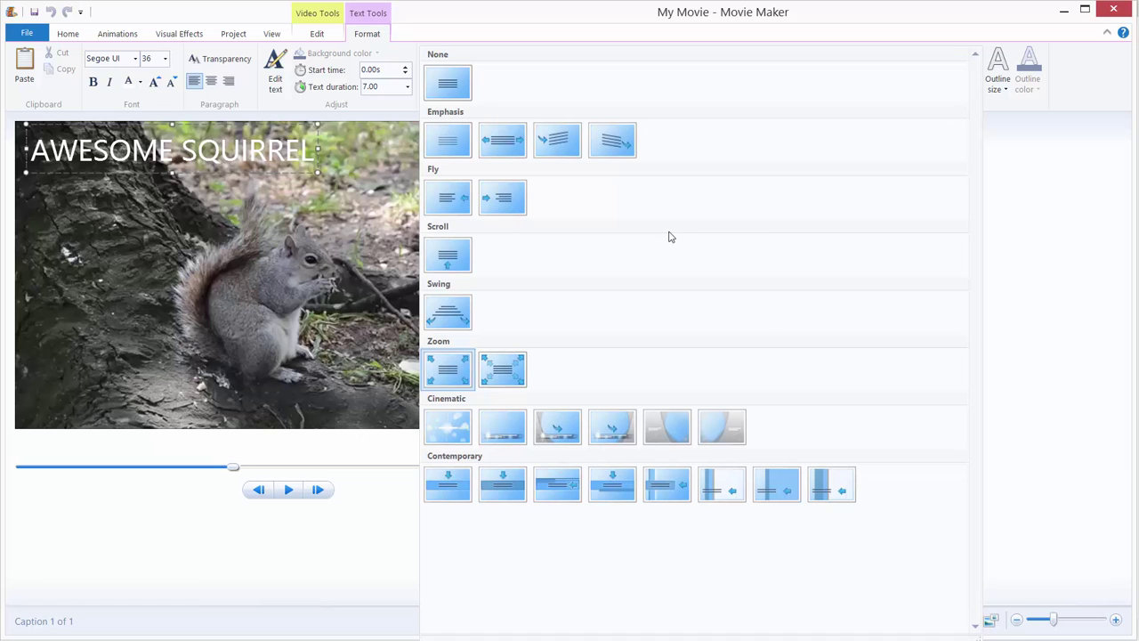
left_click(502, 197)
- Preview the fly-in caption from the start of the clip
left_click_drag(641, 204, 593, 210)
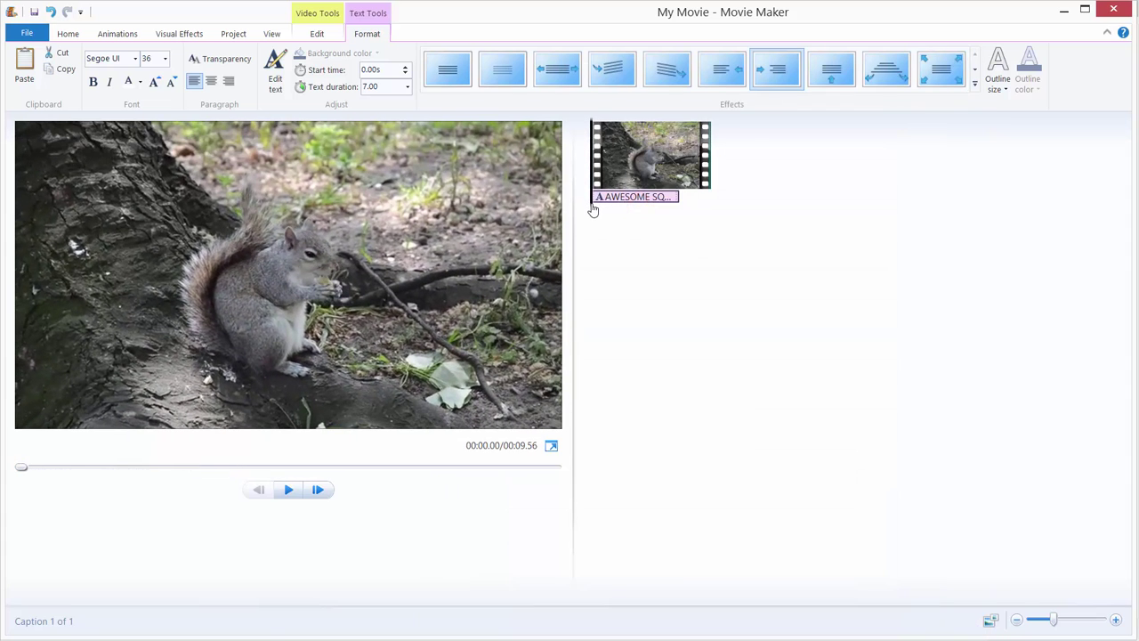
left_click(286, 491)
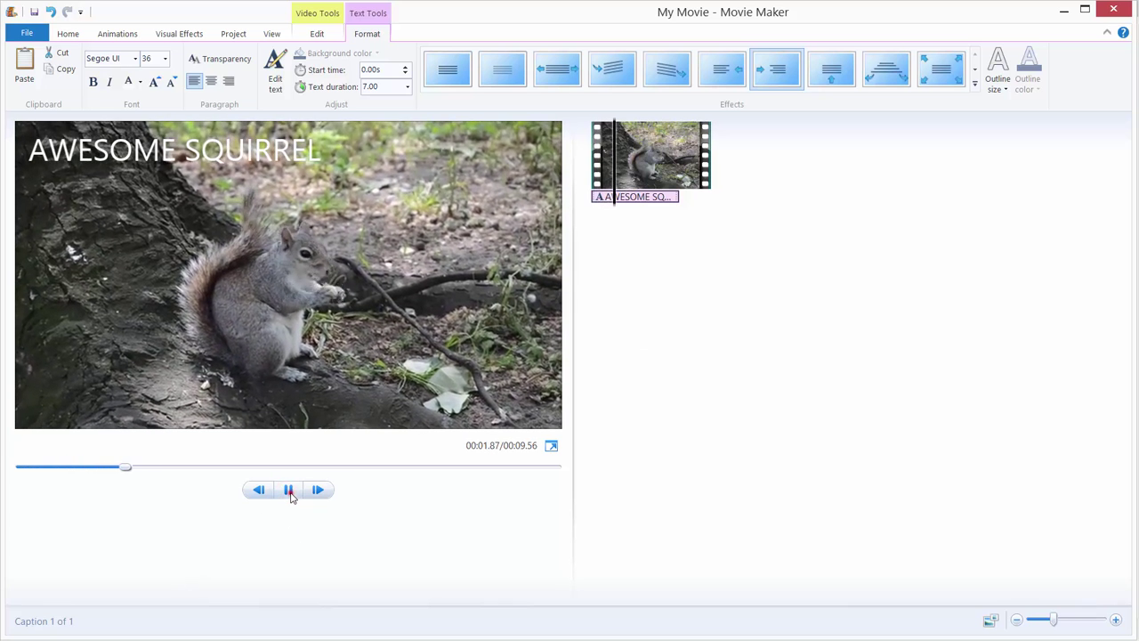
left_click(288, 489)
left_click_drag(123, 468, 18, 467)
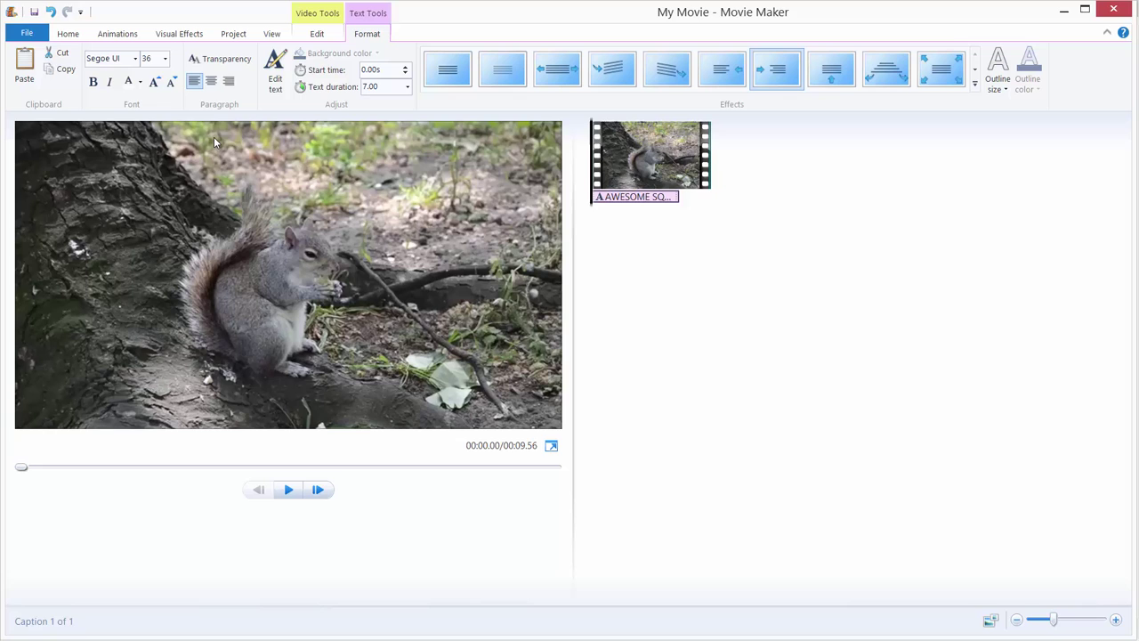
left_click(275, 73)
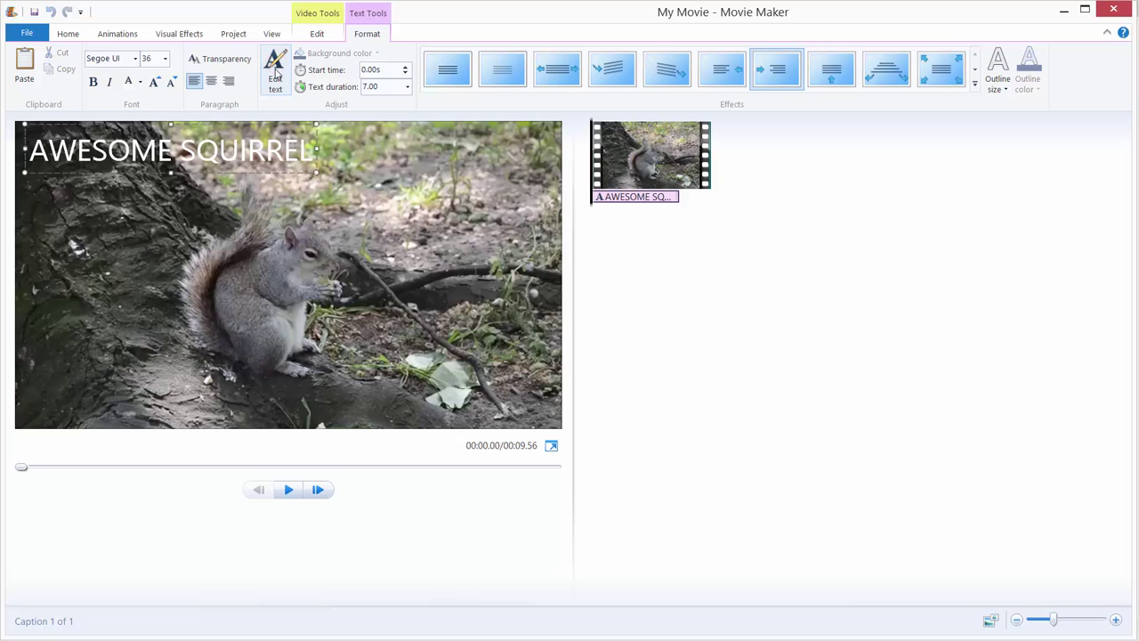
- Change the caption font to Roboto and widen its box to fit one line
left_click(135, 58)
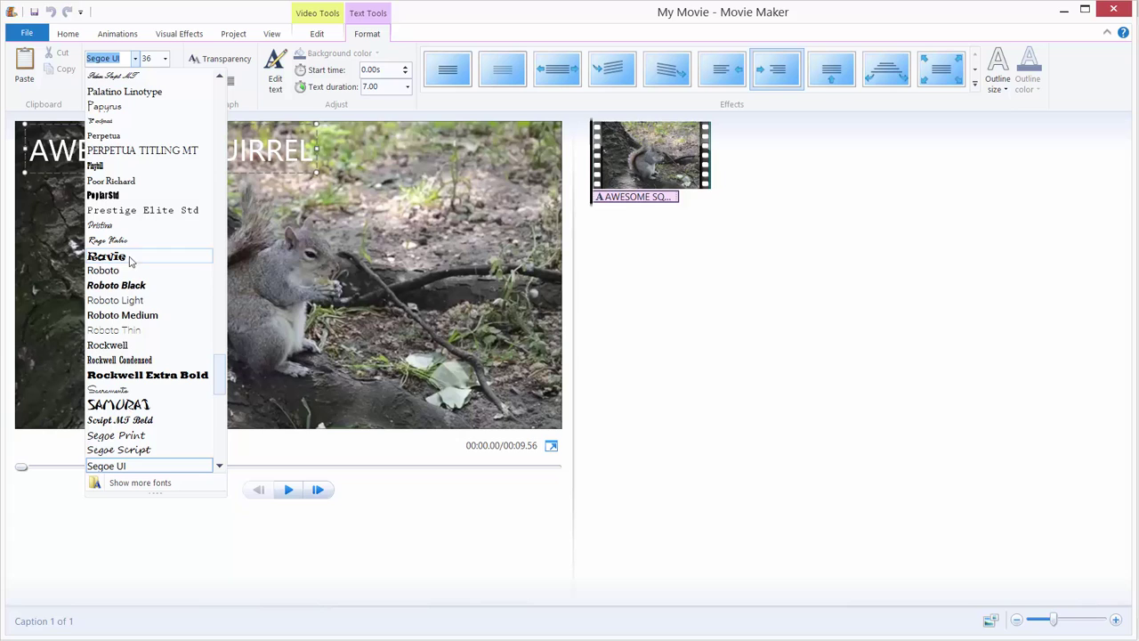
left_click(117, 271)
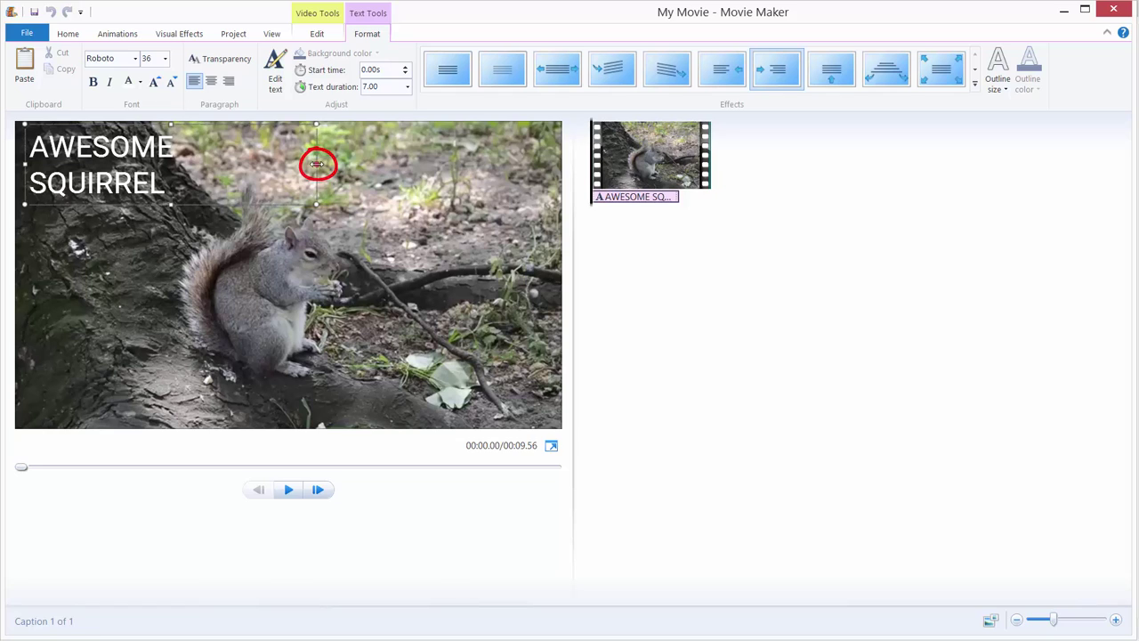
left_click_drag(317, 163, 347, 164)
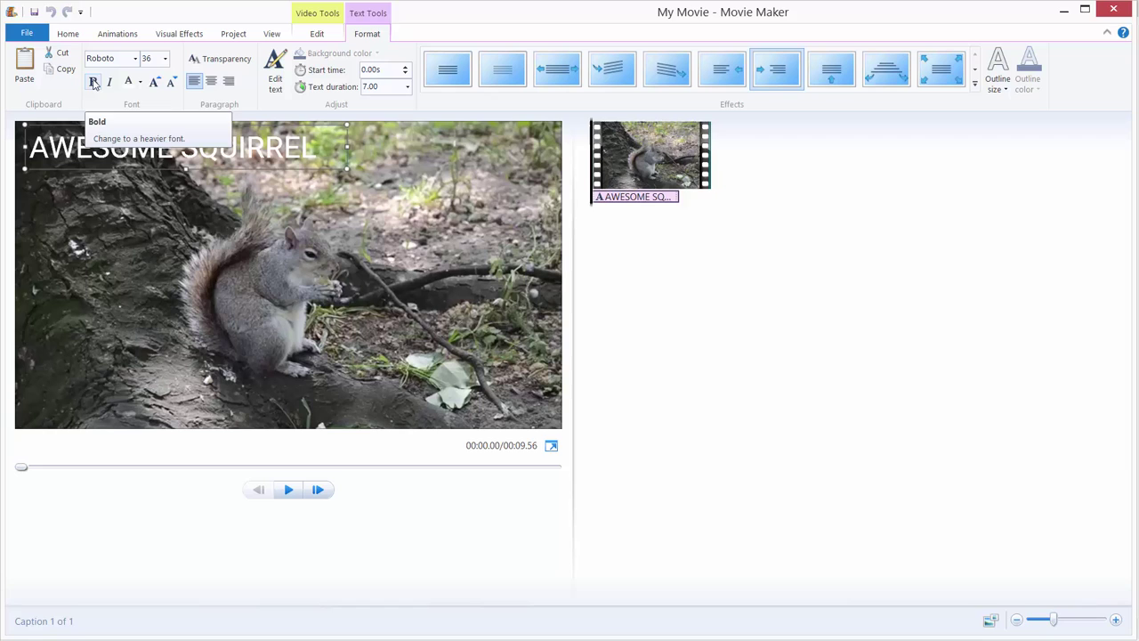
- Try bold and italic, then settle on a white, non-bold caption colour
left_click(93, 83)
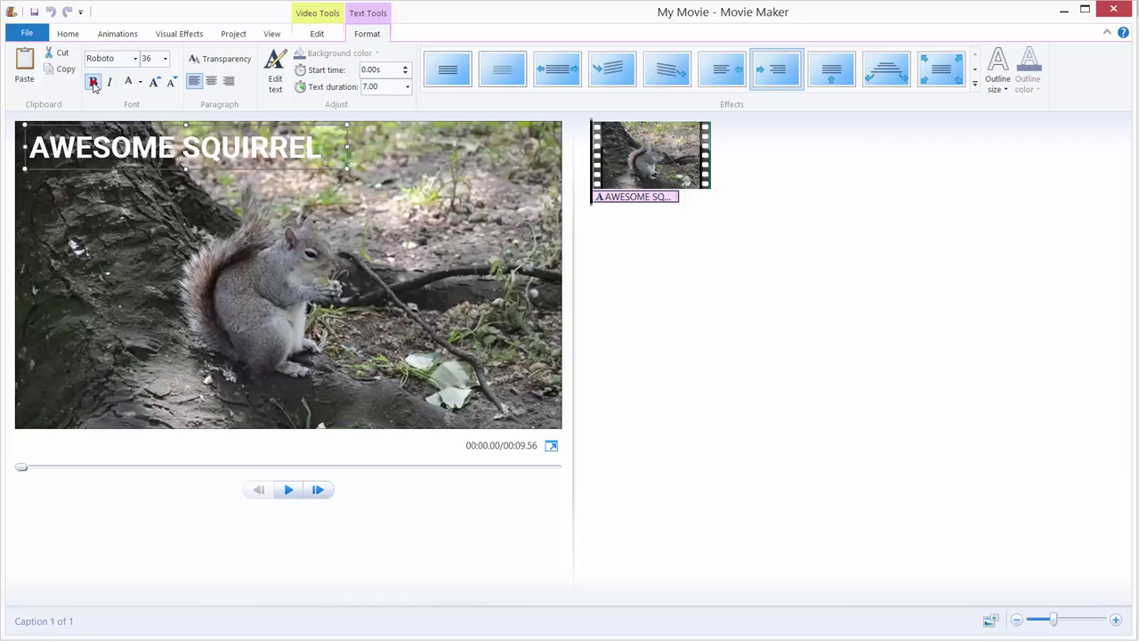
left_click(92, 83)
left_click(109, 82)
left_click(109, 82)
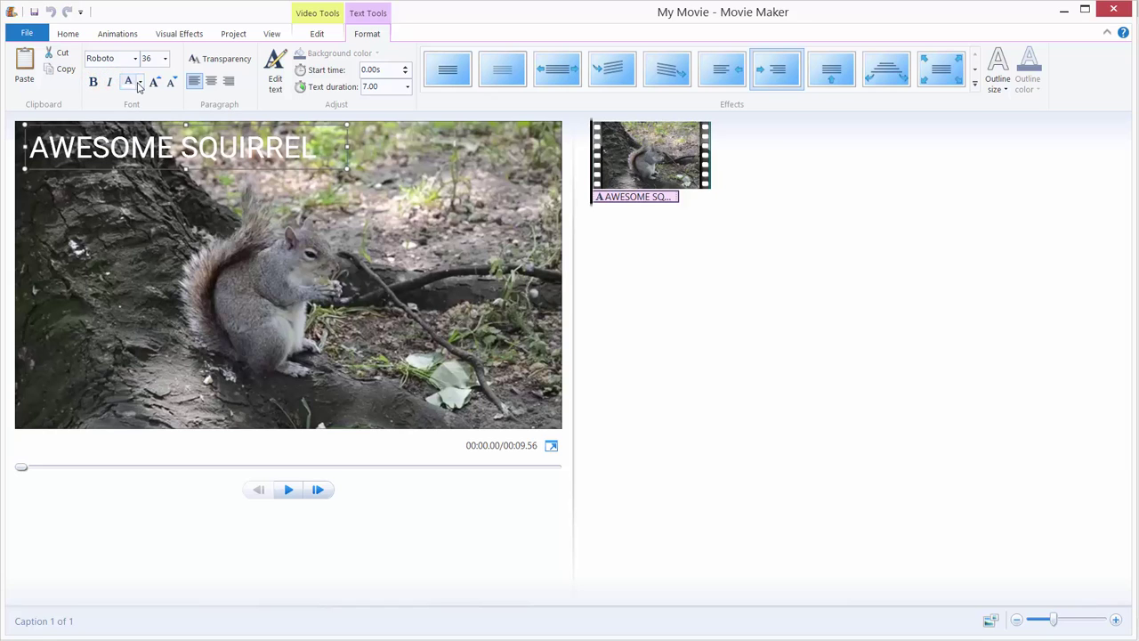
left_click(138, 83)
left_click(143, 116)
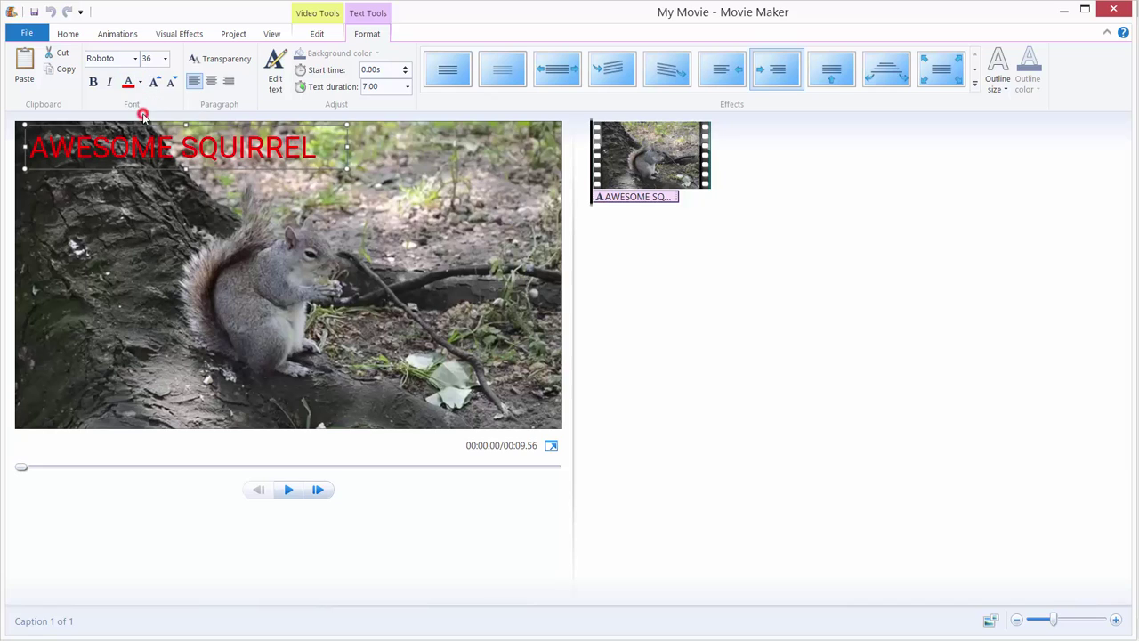
left_click(140, 82)
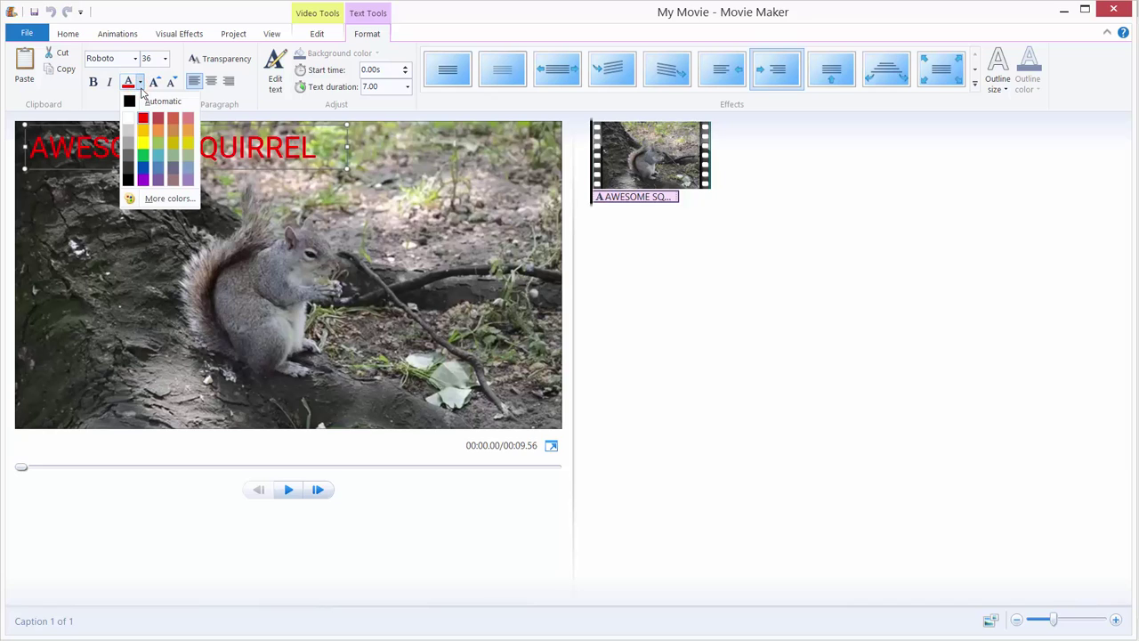
left_click(128, 115)
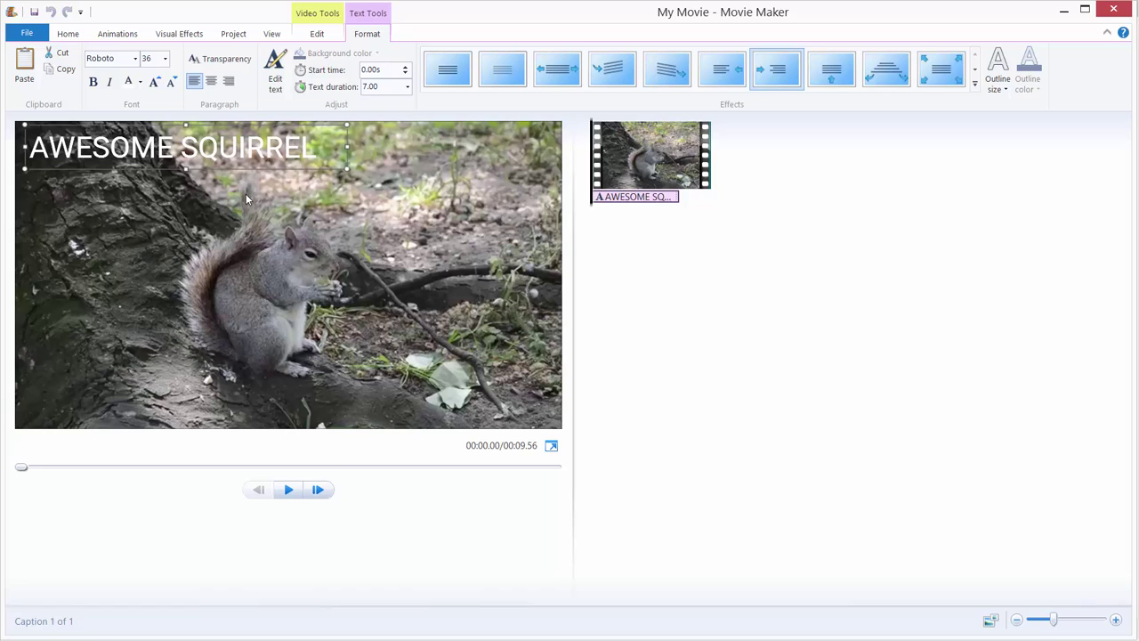
- Set the caption font size to 30
left_click(165, 58)
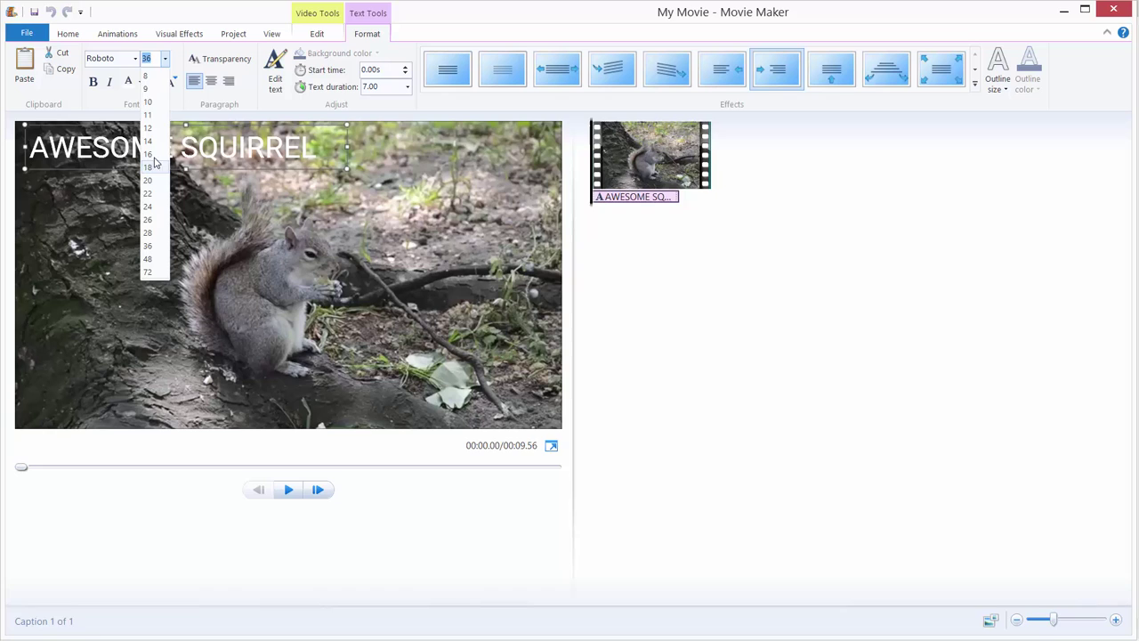
left_click(153, 59)
left_click(164, 59)
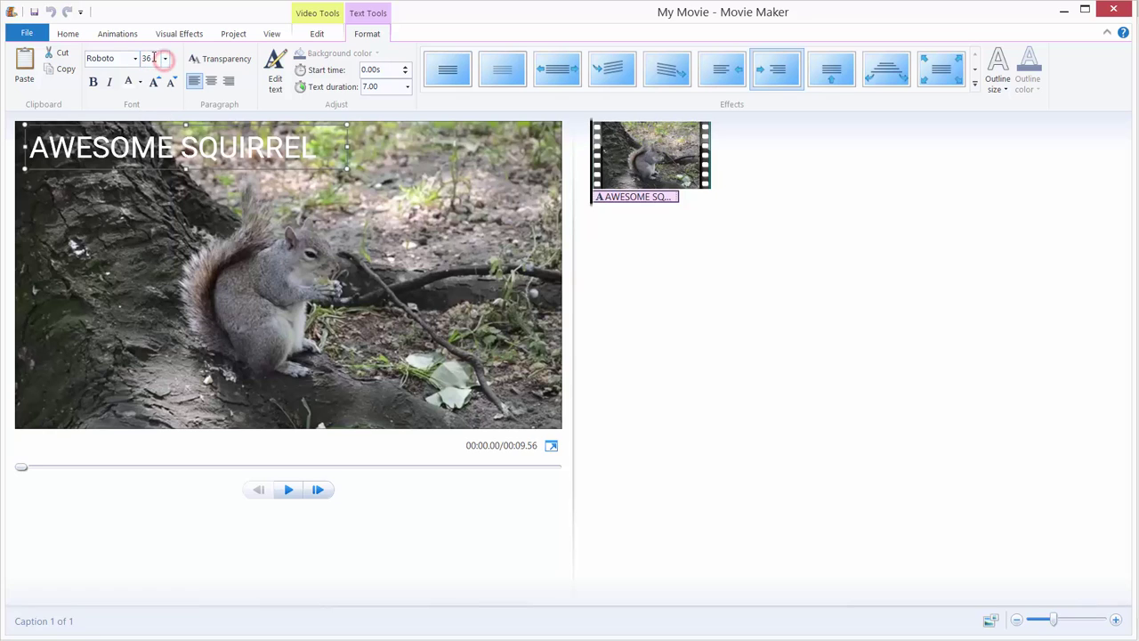
left_click(153, 59)
type("30")
key("Return")
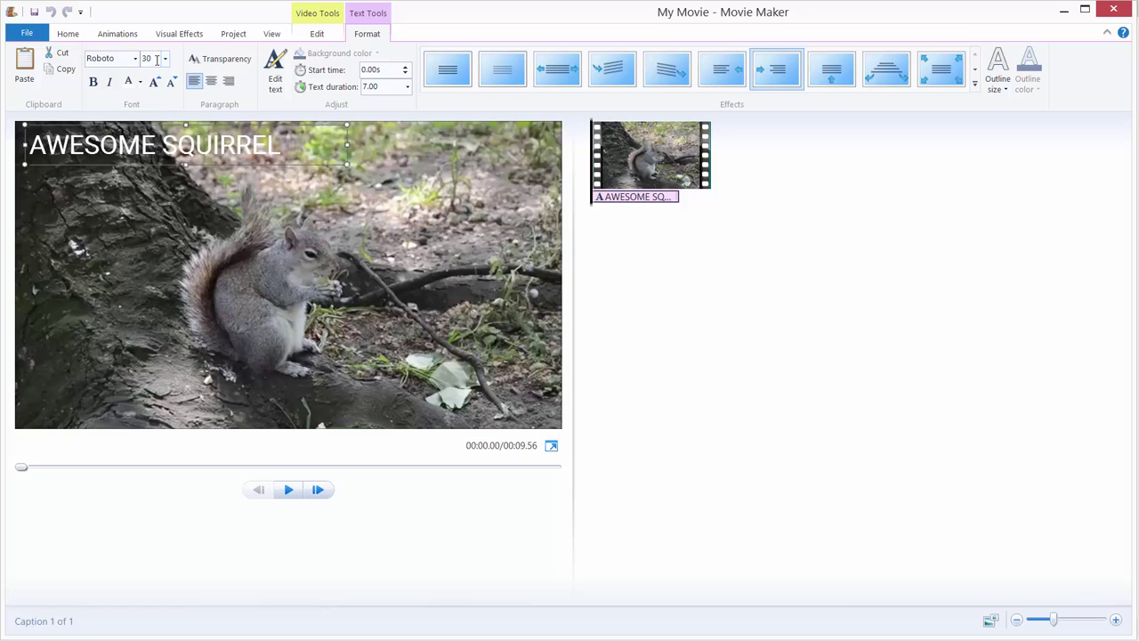
left_click(156, 59)
- Adjust the caption's Transparency slider, then leave text editing
left_click(221, 60)
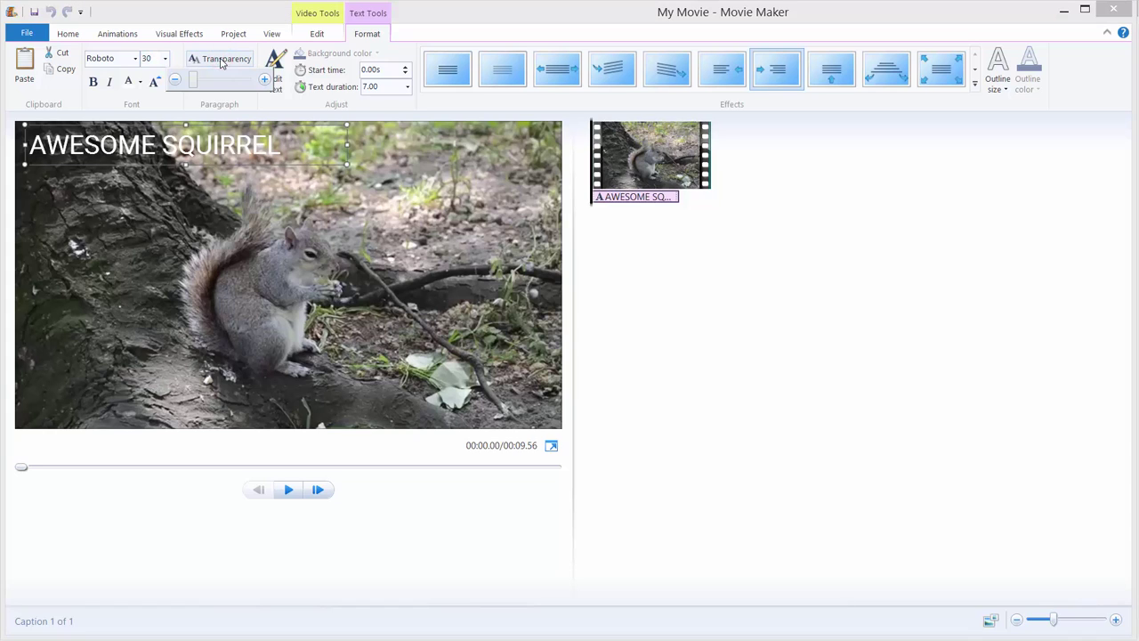
mouse_move(194, 81)
left_mouse_down()
mouse_move(247, 85)
mouse_move(193, 86)
left_mouse_up()
left_click(175, 79)
left_click(623, 259)
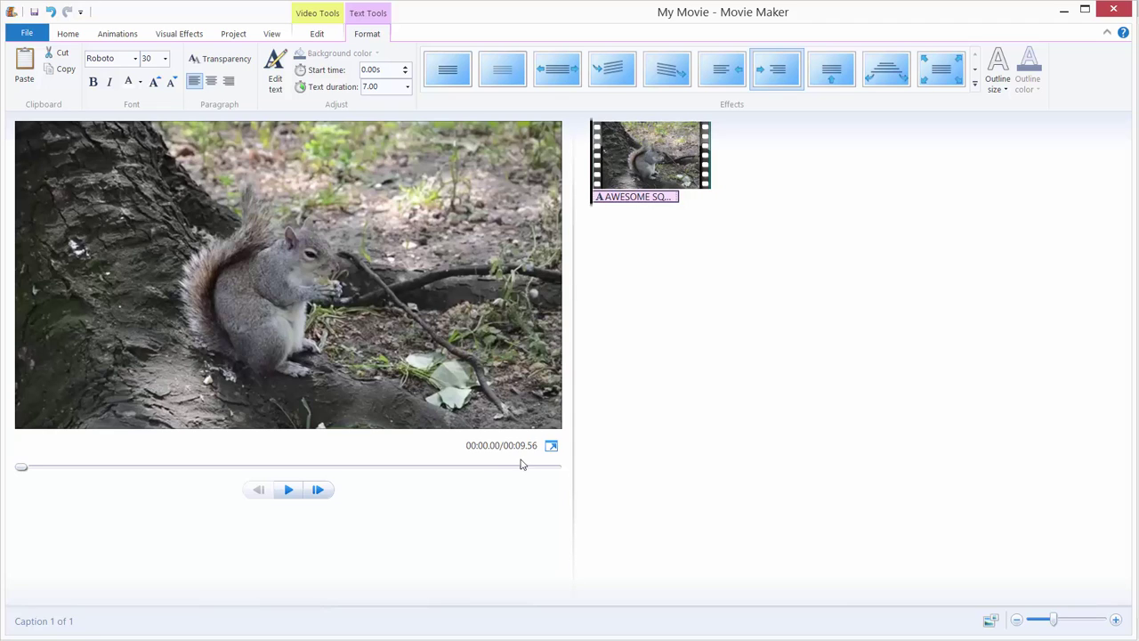
- Set the AWESOME SQUIRREL caption's text duration to 10.00 seconds
left_click(676, 170)
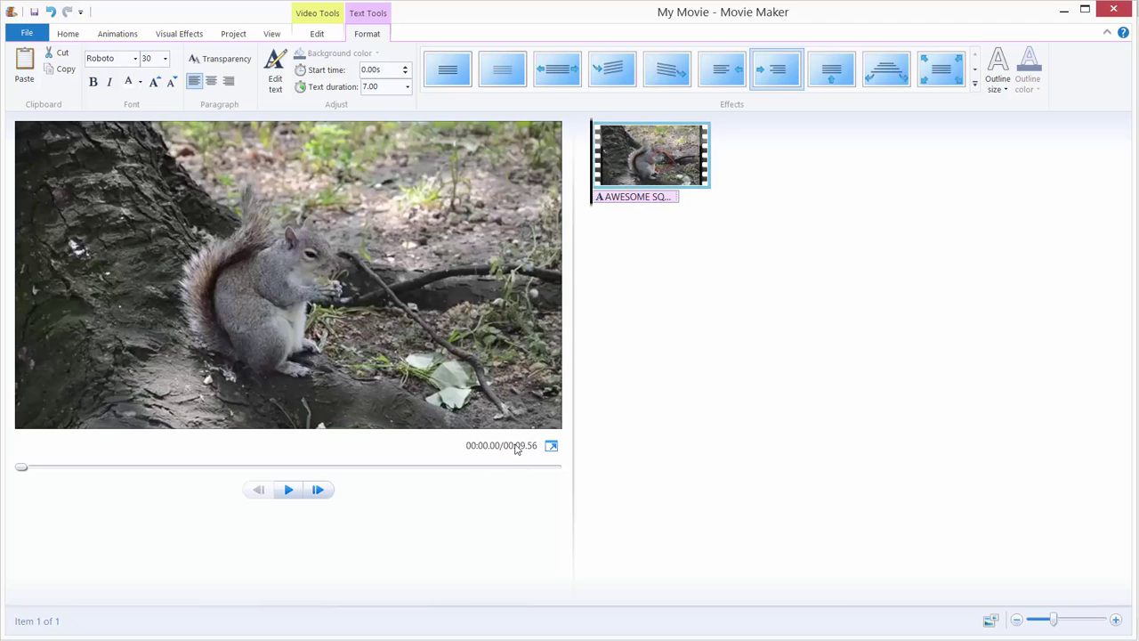
left_click(626, 199)
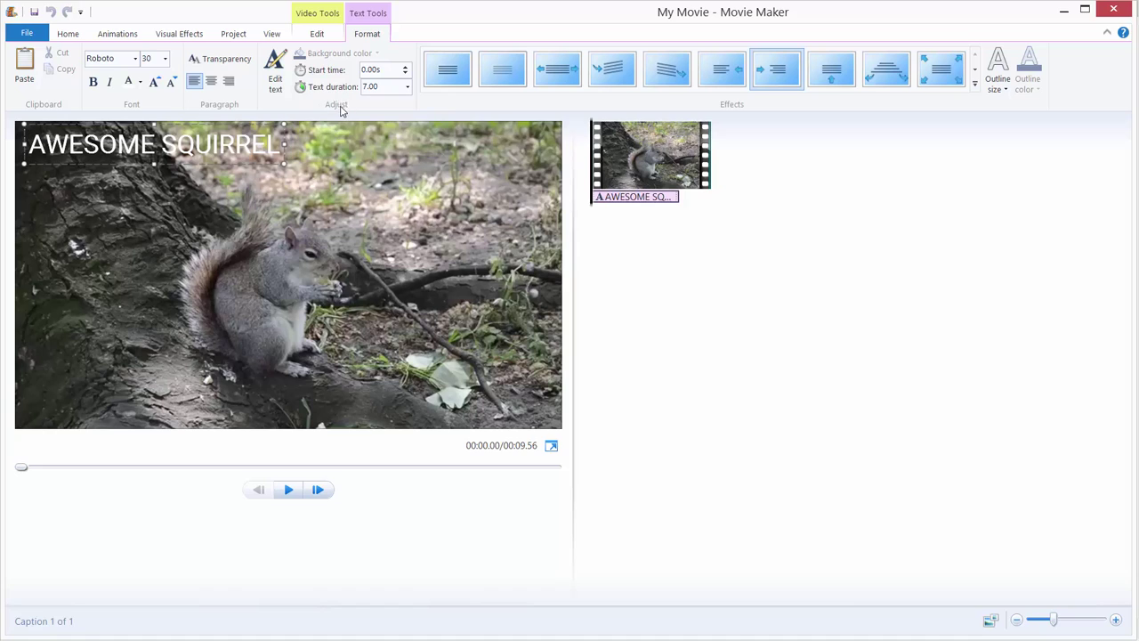
left_click(386, 89)
key("Return")
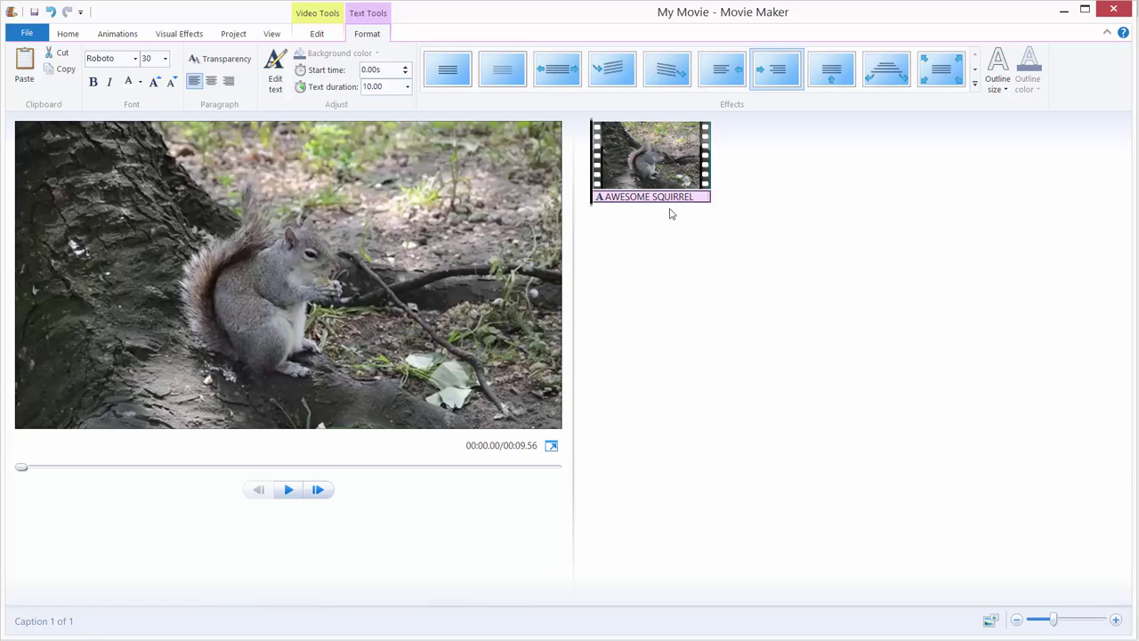
- Preview the movie to check the longer caption from near the start
left_click(294, 491)
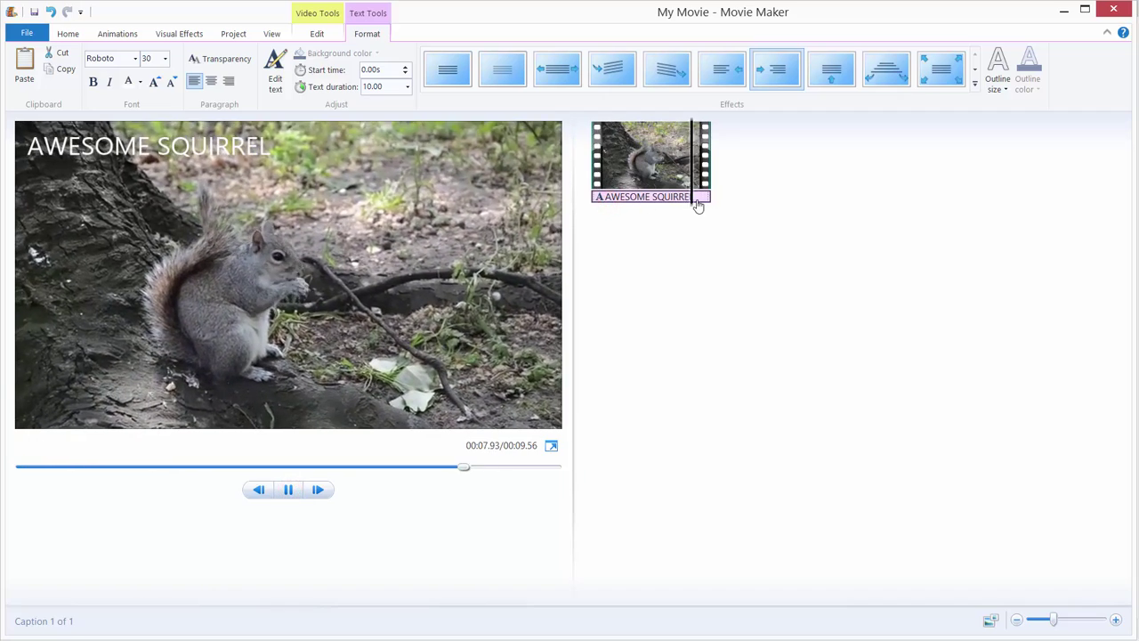
left_click(593, 206)
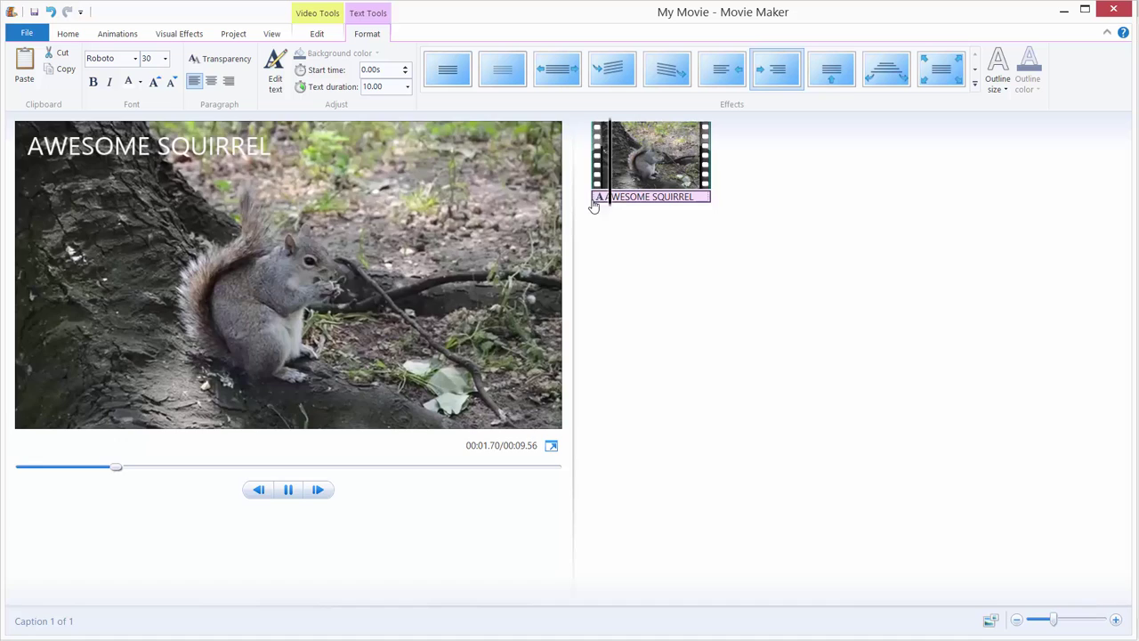
left_click(289, 491)
left_click(289, 490)
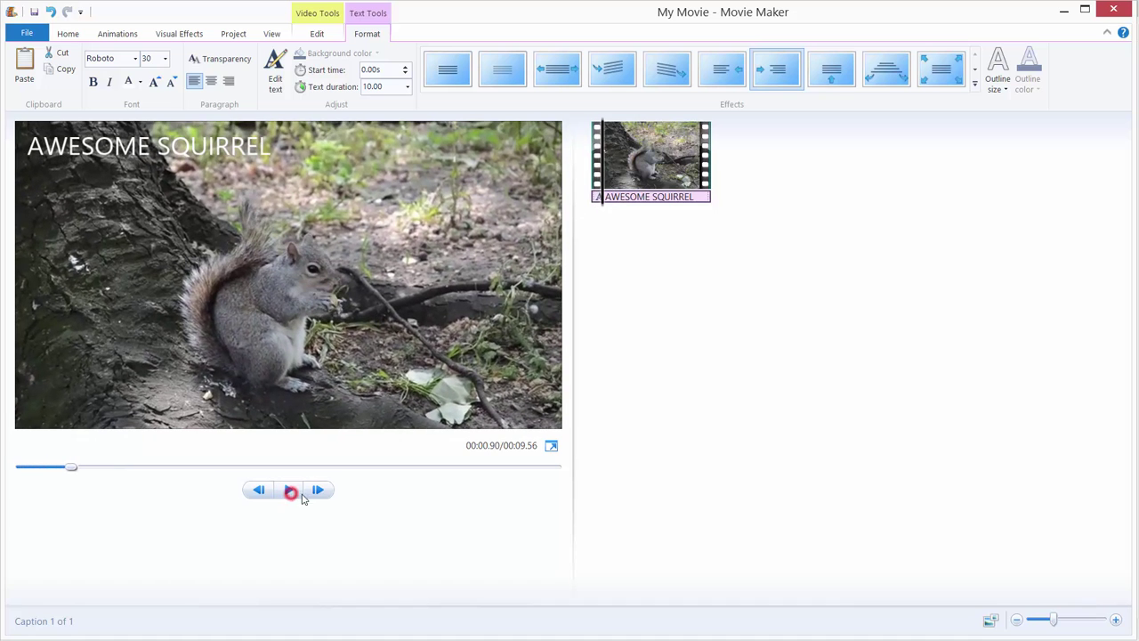
- Give the AWESOME SQUIRREL caption a Narrow outline in black
left_click(999, 68)
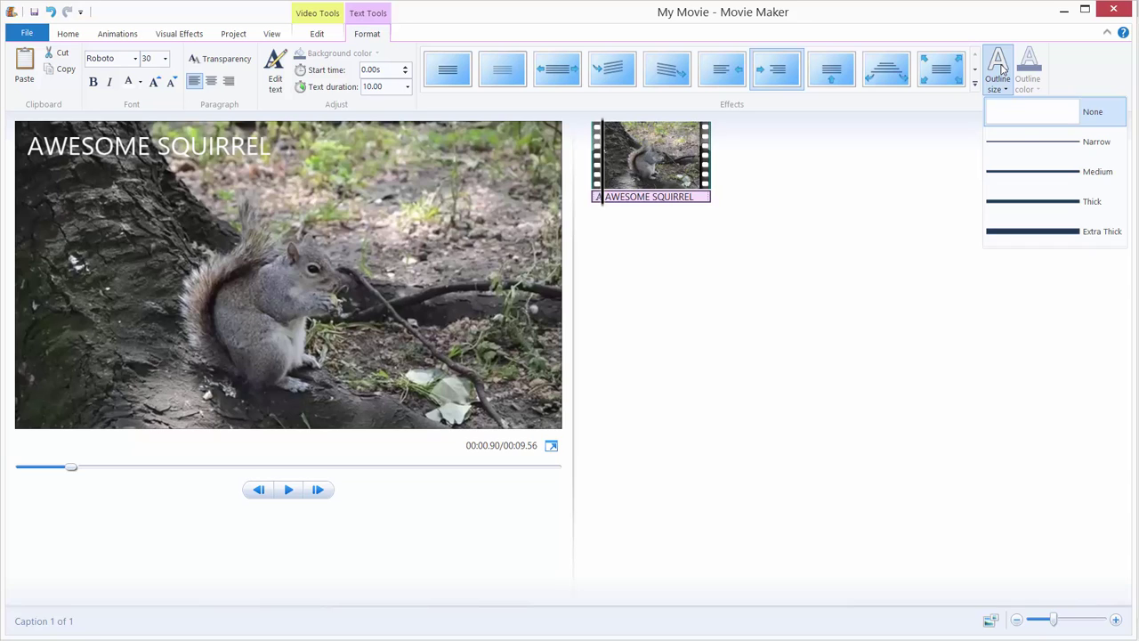
left_click(1056, 143)
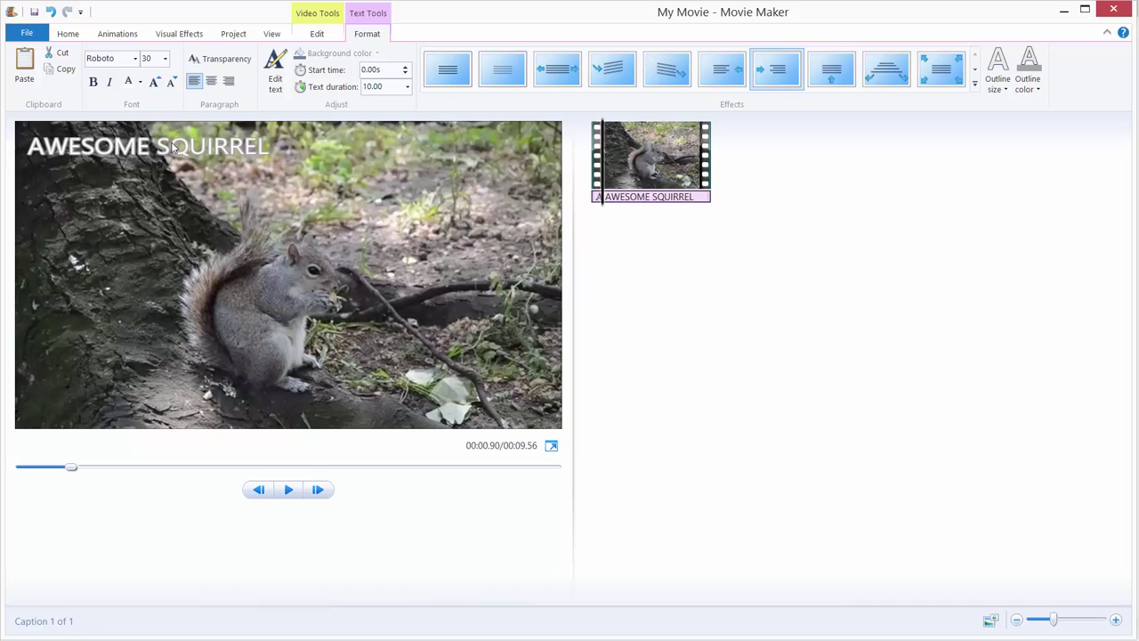
left_click(1037, 71)
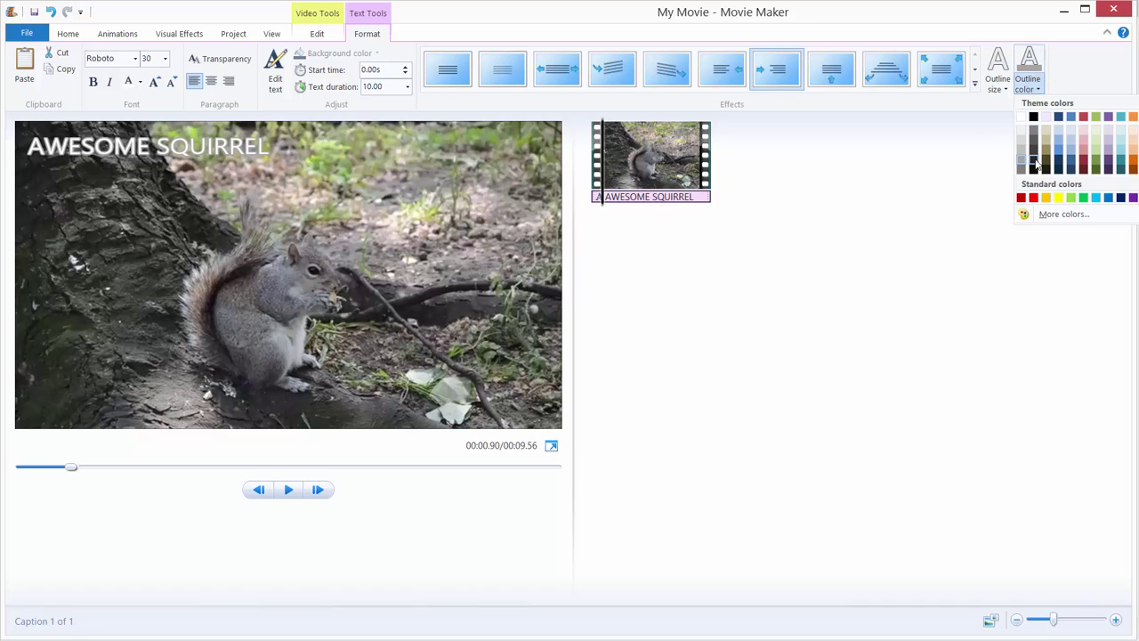
left_click(1034, 162)
left_click(1038, 86)
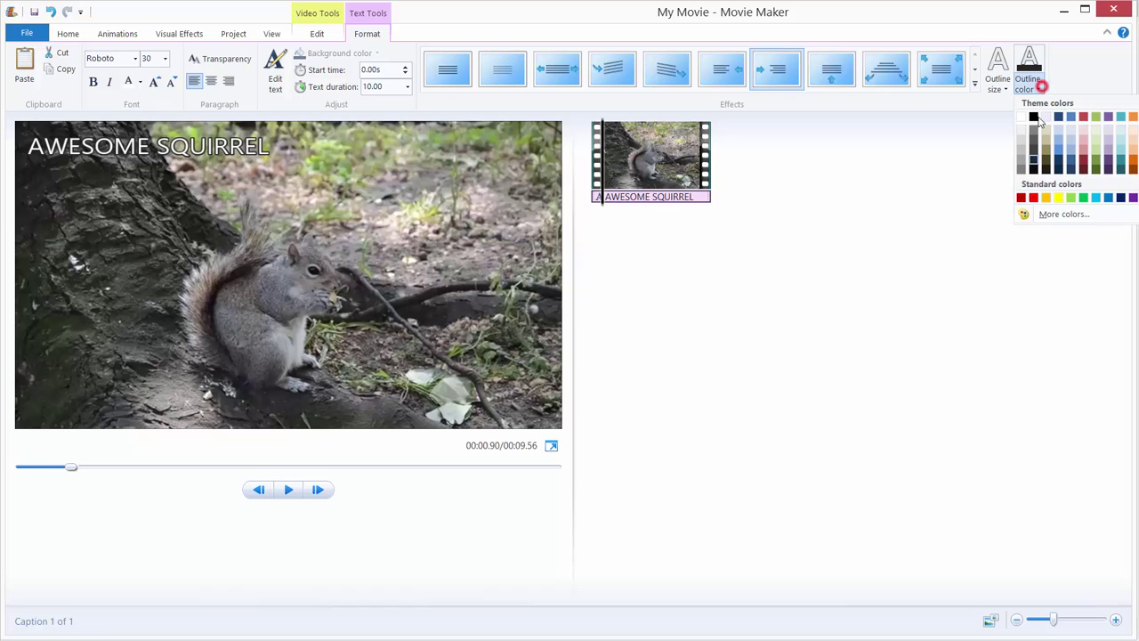
left_click(1033, 152)
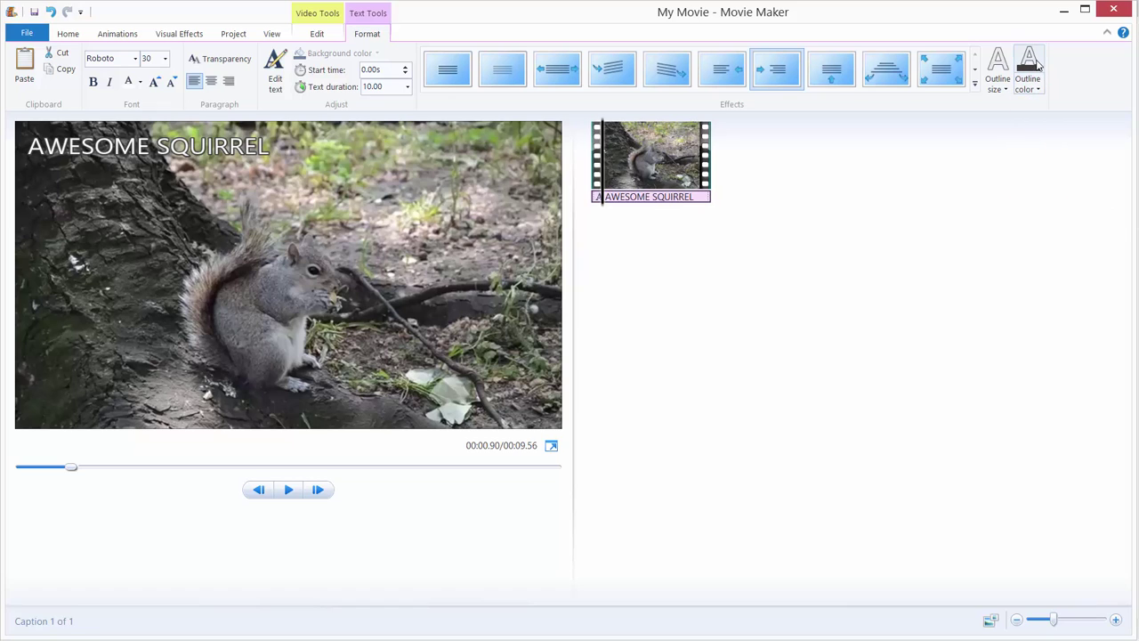
left_click(1038, 92)
left_click(1034, 140)
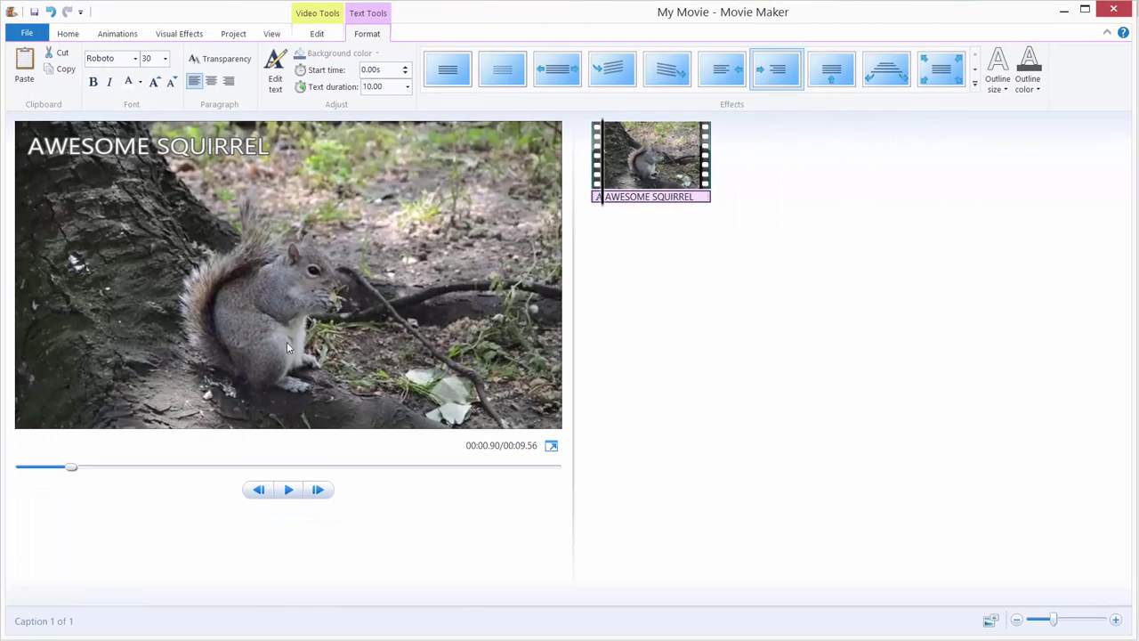
left_click_drag(72, 467, 21, 467)
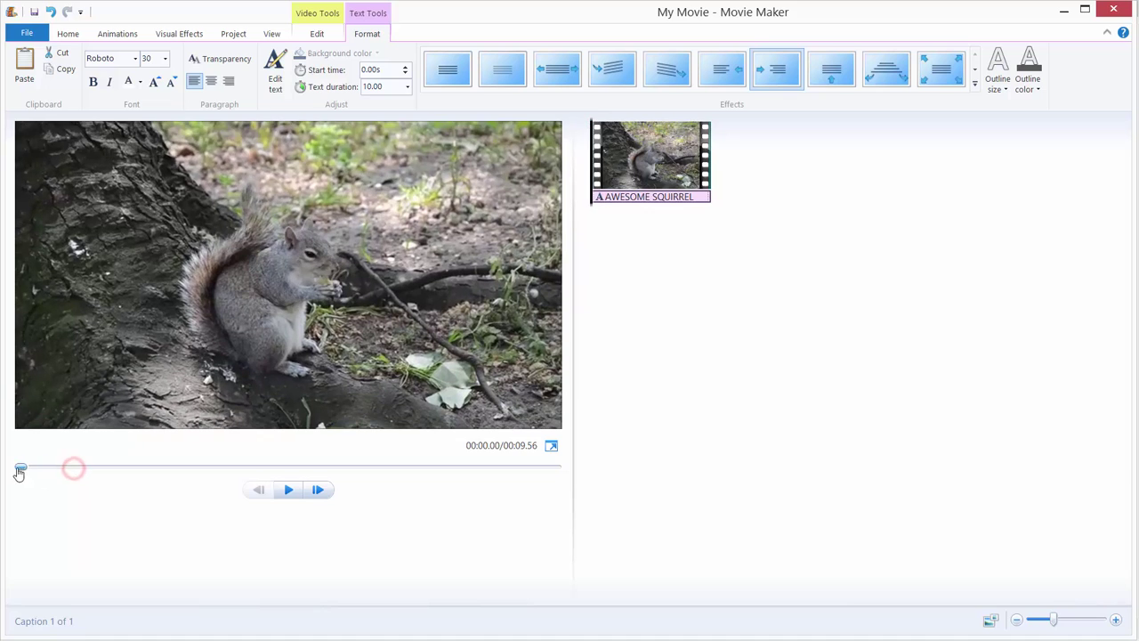
left_click(294, 497)
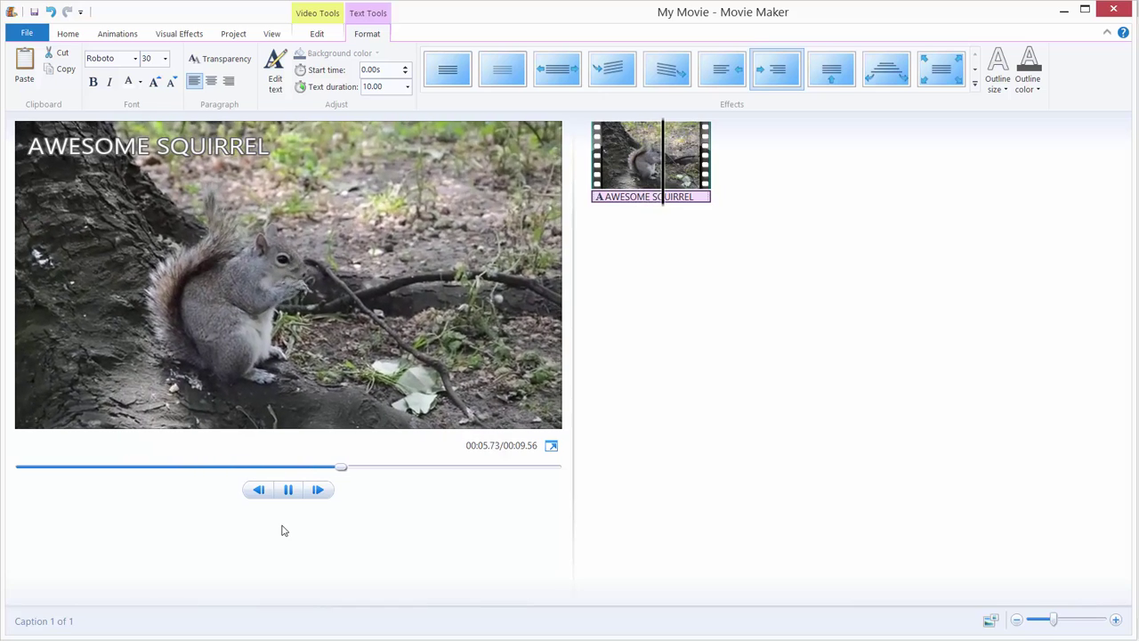
left_click(288, 489)
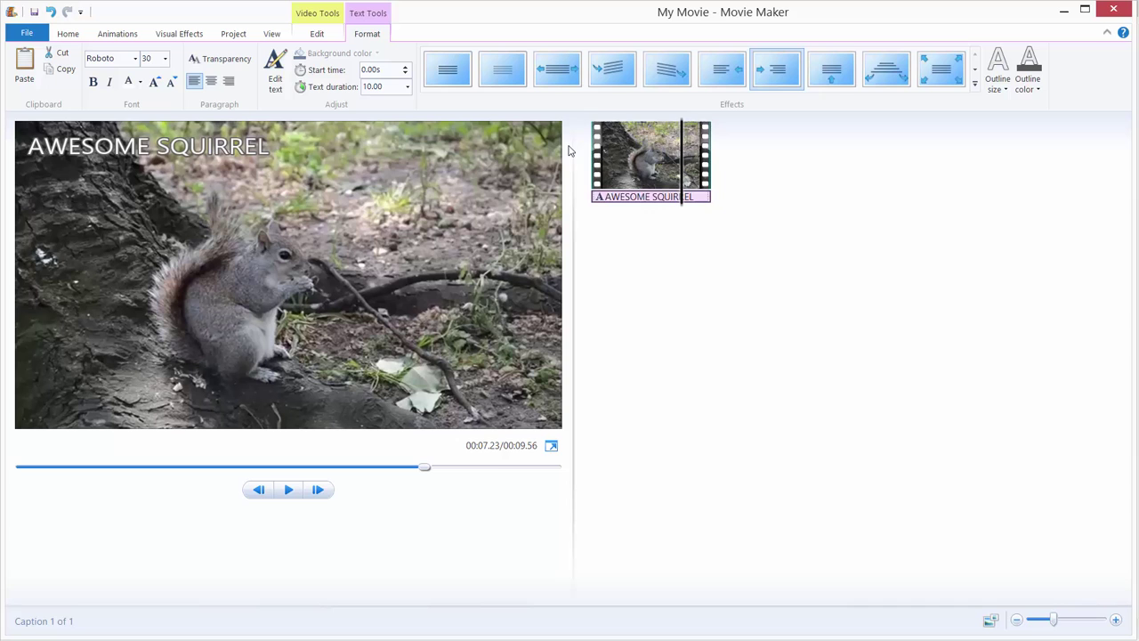
left_click(611, 198)
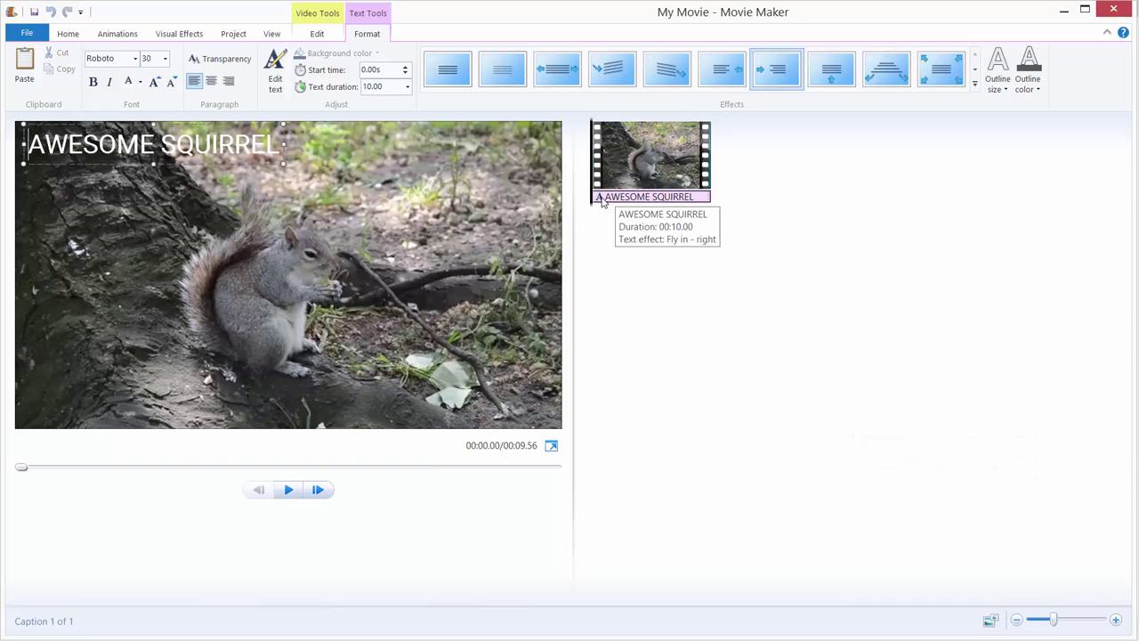
- Try moving the caption later, preview the clip, then drag the caption back to 0:00
left_click_drag(602, 201, 656, 203)
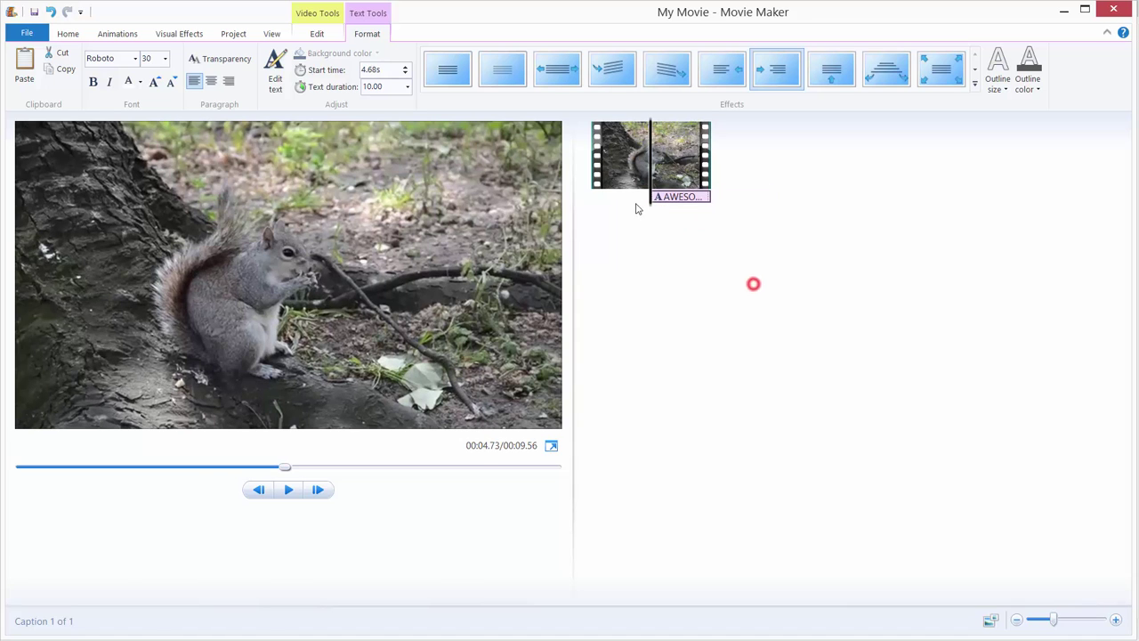
left_click(627, 178)
left_click(287, 489)
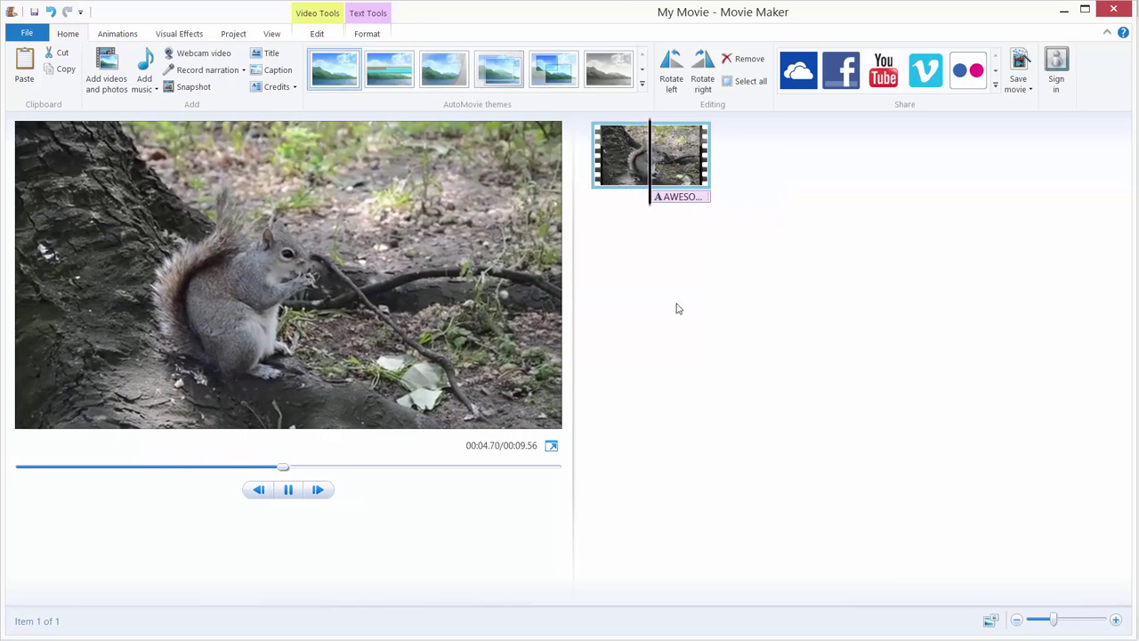
left_click(289, 489)
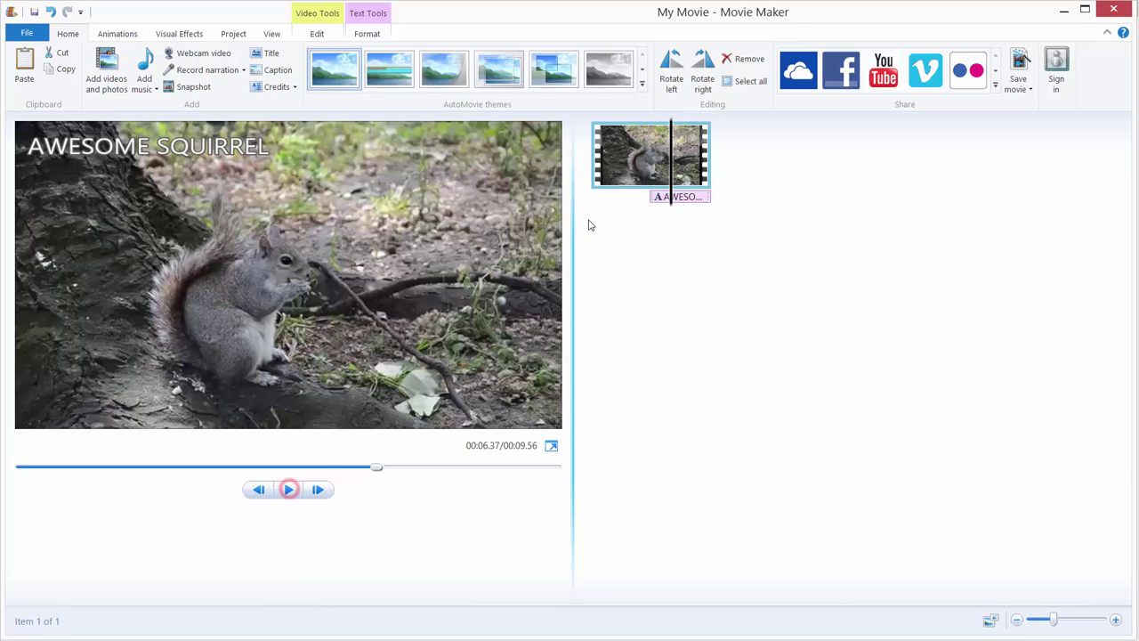
left_click_drag(672, 204, 593, 215)
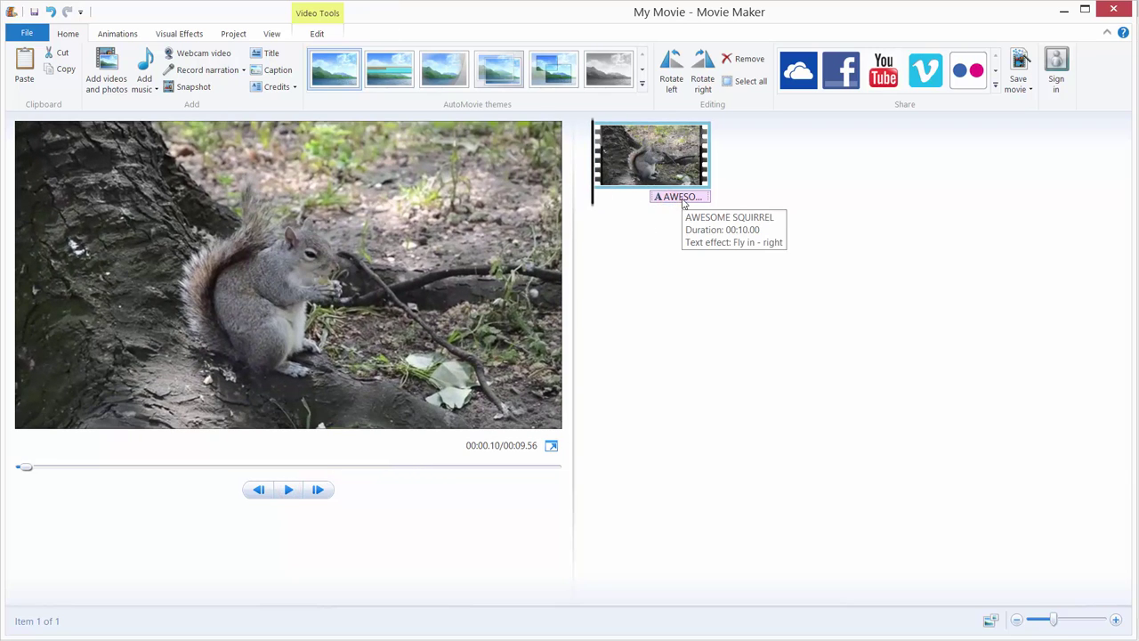
left_click_drag(684, 203, 608, 205)
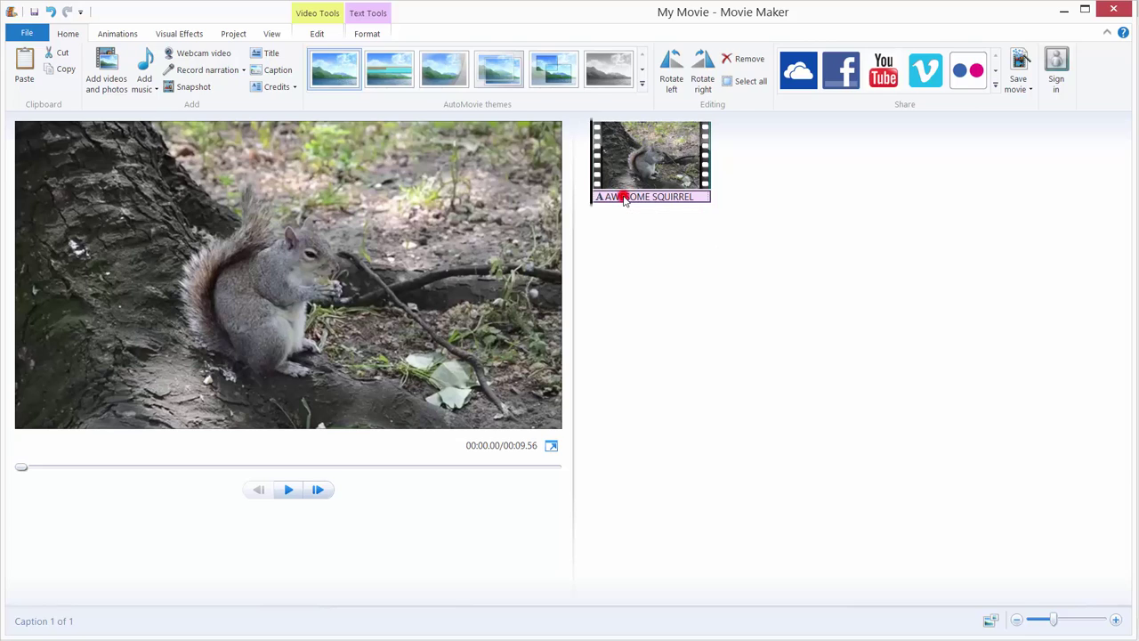
- Set the AWESOME SQUIRREL caption's start time to 5.00 seconds
left_click(623, 196)
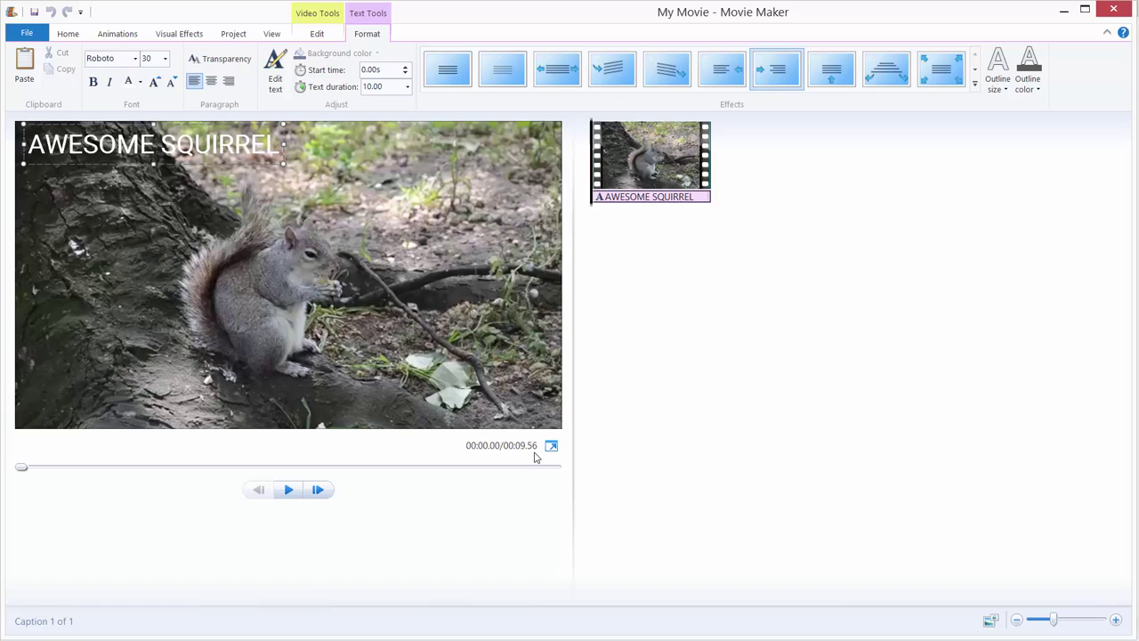
left_click(383, 71)
type("3")
key("Return")
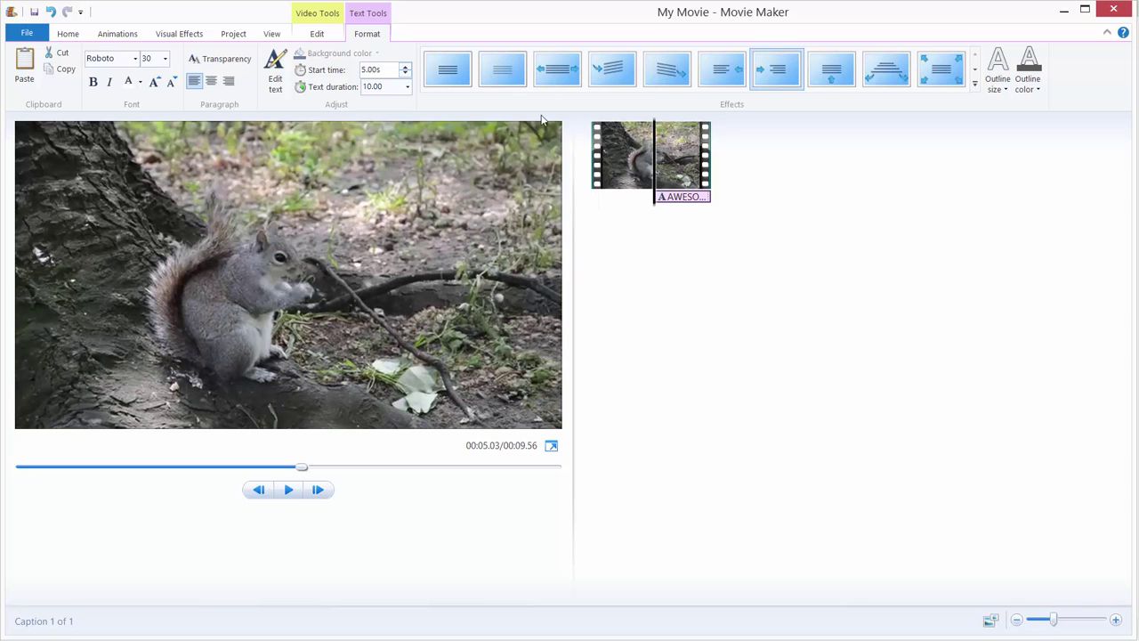
left_click(645, 150)
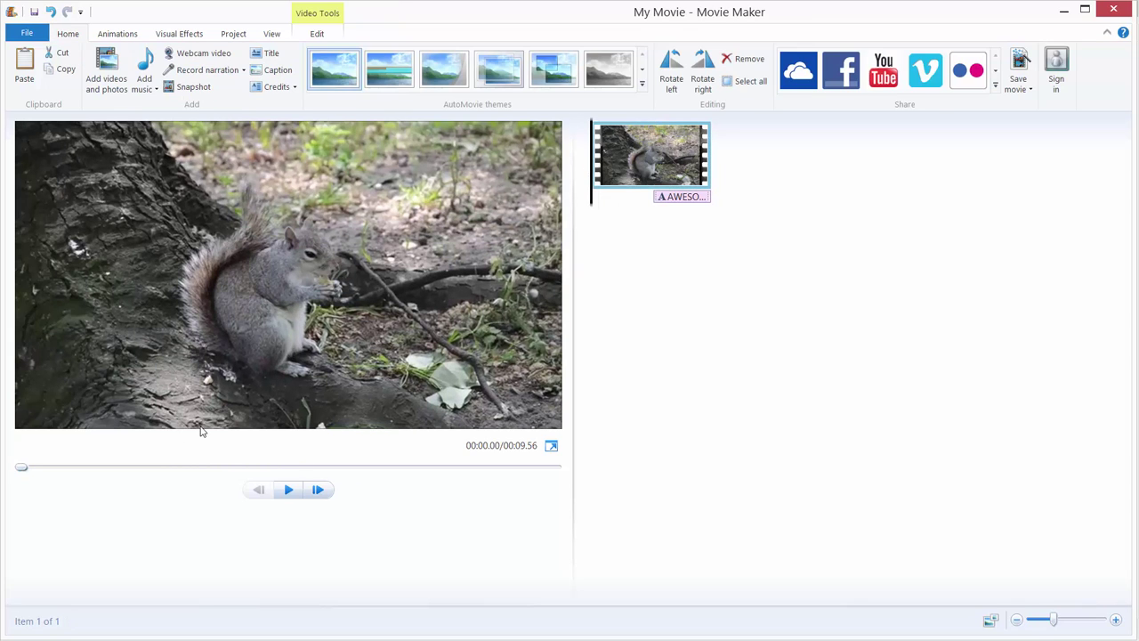
left_click(287, 489)
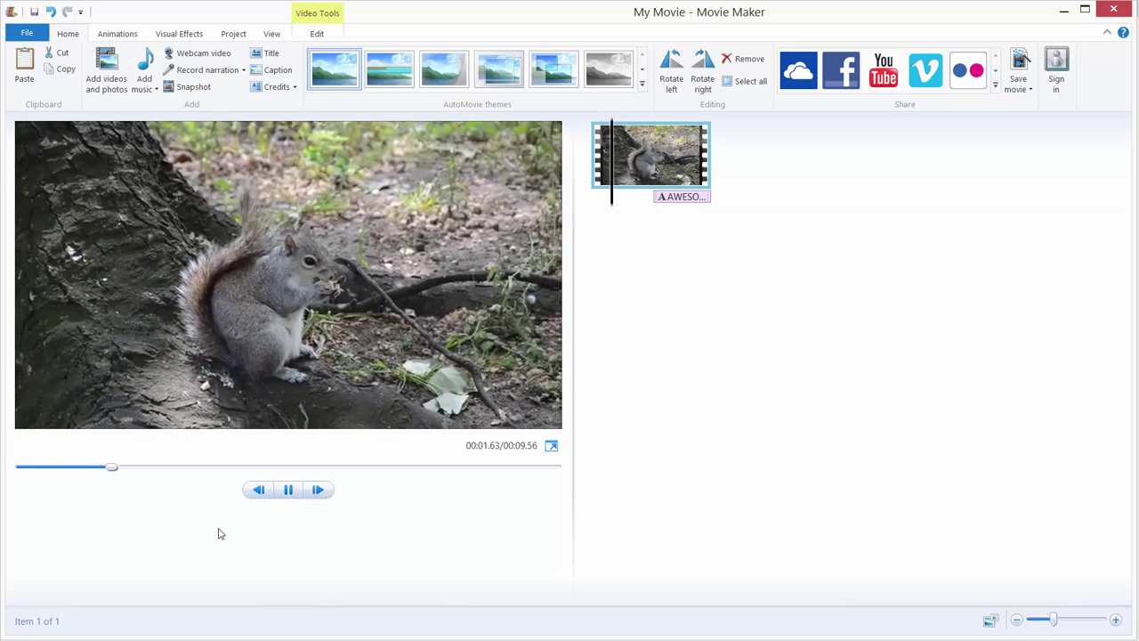